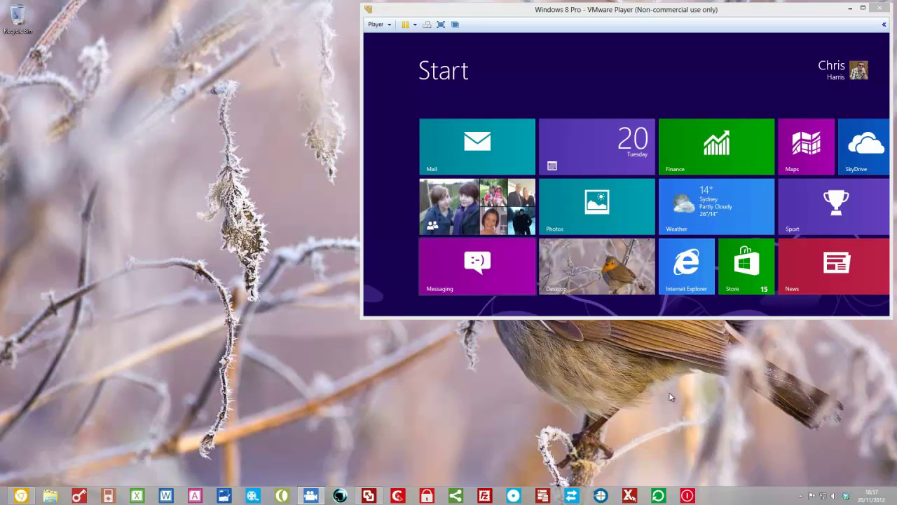
# Put the virtual machine in full screen and switch from the Start screen to the desktop.
pyautogui.click(441, 25)
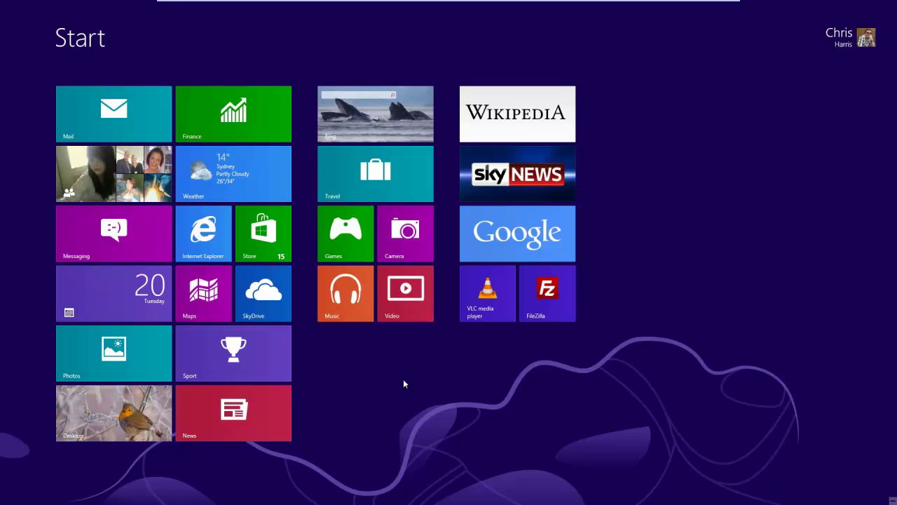
pyautogui.click(142, 415)
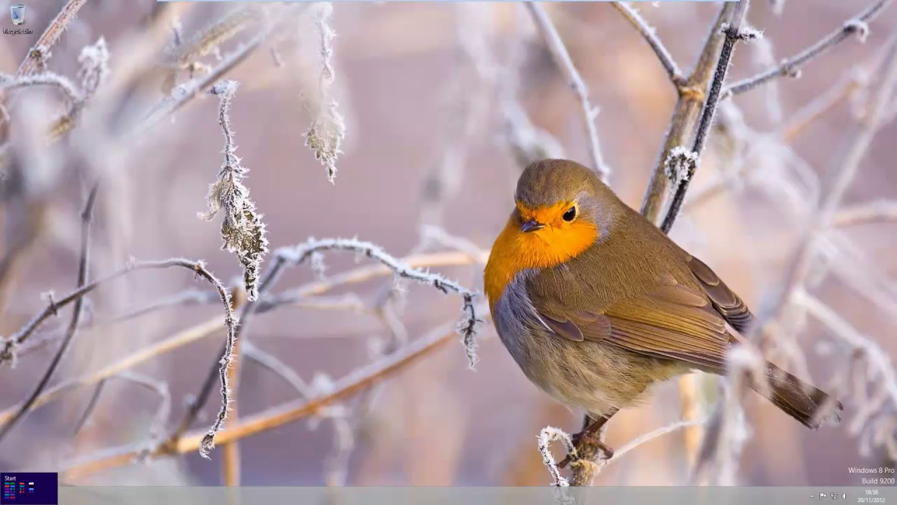
# Open an administrator Command Prompt and move it to the right.
pyautogui.rightClick(2, 502)
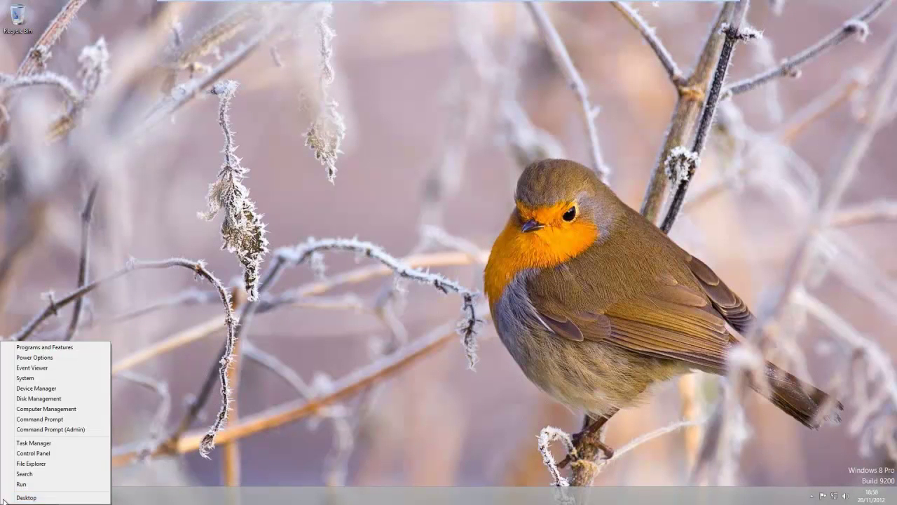
pyautogui.click(55, 431)
pyautogui.click(490, 263)
pyautogui.moveTo(266, 117); pyautogui.dragTo(617, 209)
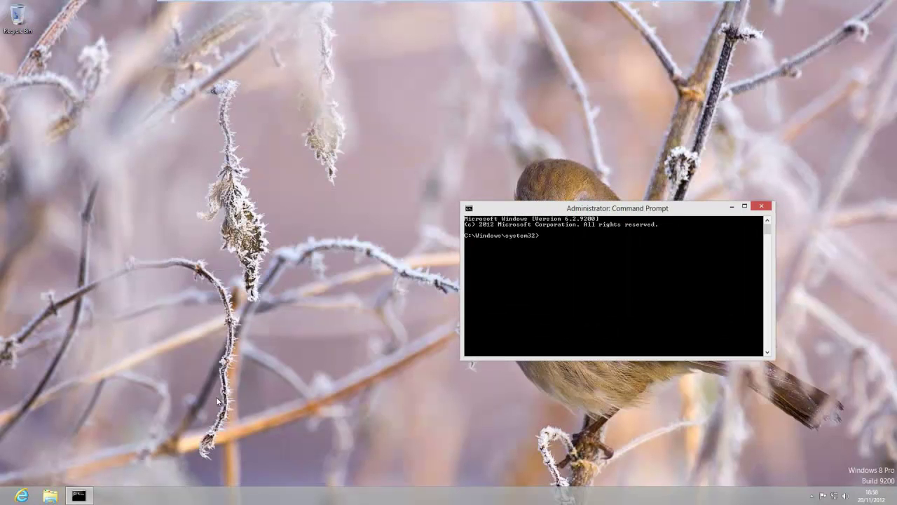
# Show the computer's drives in File Explorer and arrange the Explorer and Command Prompt windows.
pyautogui.click(46, 496)
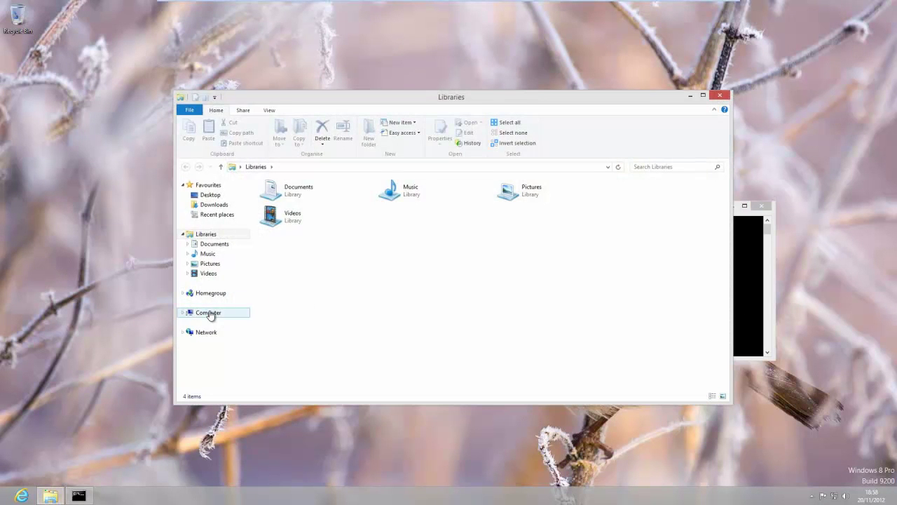
pyautogui.click(208, 311)
pyautogui.moveTo(368, 98); pyautogui.dragTo(186, 9)
pyautogui.moveTo(652, 220); pyautogui.dragTo(654, 294)
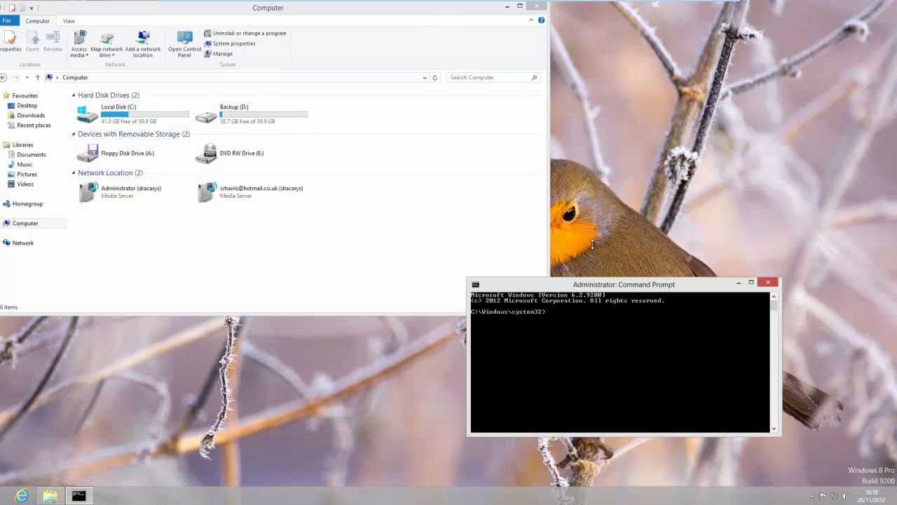
pyautogui.moveTo(394, 12); pyautogui.dragTo(451, 16)
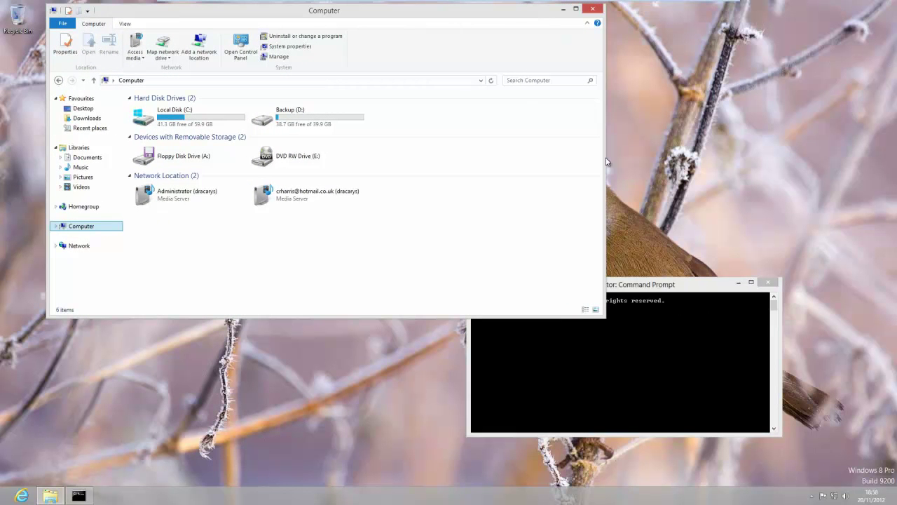
# Close File Explorer and switch the Command Prompt to drive D:.
pyautogui.click(597, 11)
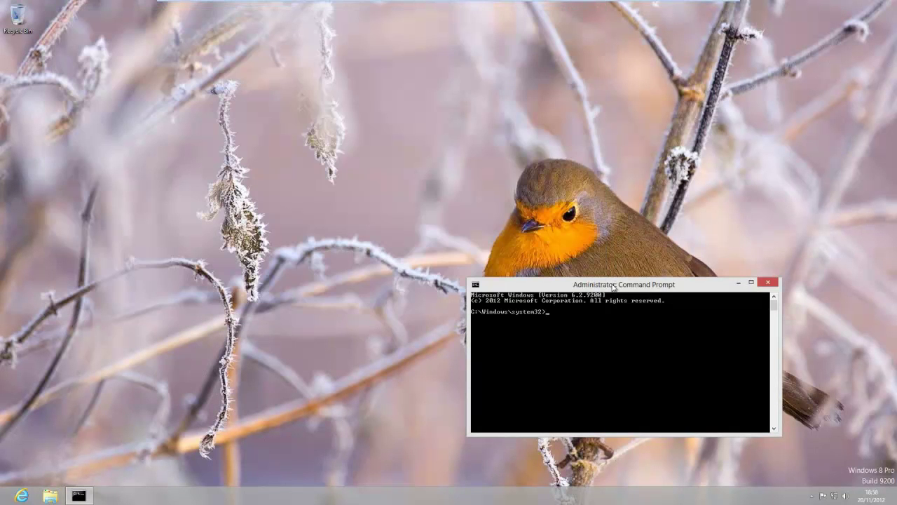
pyautogui.moveTo(612, 286); pyautogui.dragTo(438, 210)
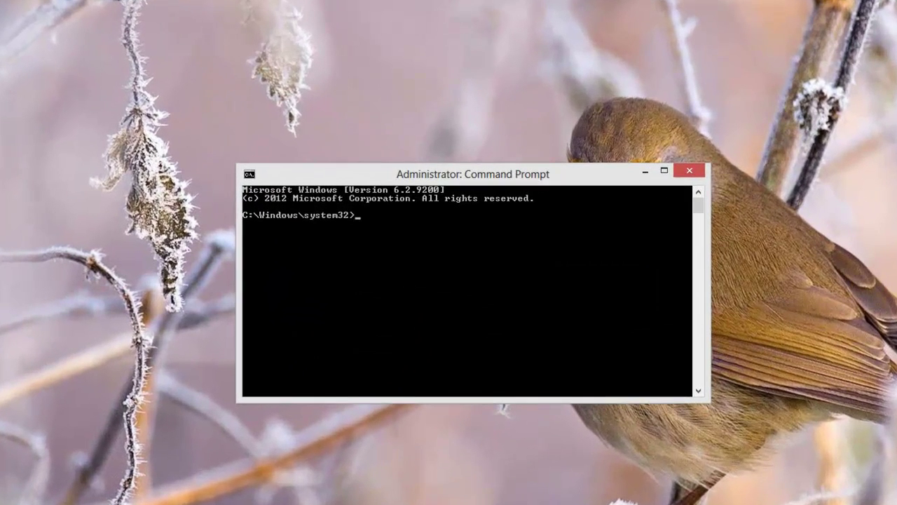
pyautogui.write('d:')
pyautogui.press('Return')
# Create the folder d:\recimg with mkdir and list drive D: to confirm it exists.
pyautogui.write('mkdir c:\\rec')
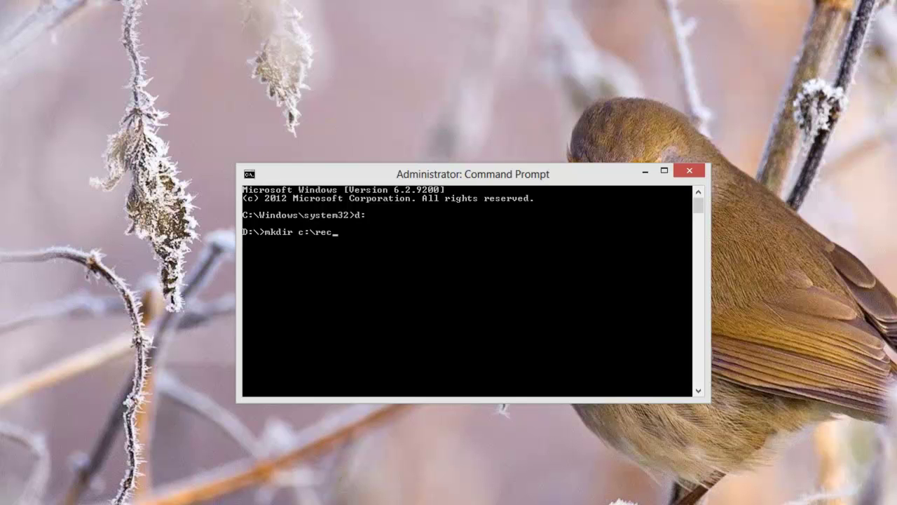
pyautogui.write('img')
pyautogui.press('BackSpace')
pyautogui.press('BackSpace')
pyautogui.press('BackSpace')
pyautogui.press('BackSpace')
pyautogui.press('BackSpace')
pyautogui.press('BackSpace')
pyautogui.press('BackSpace')
pyautogui.press('BackSpace')
pyautogui.write('d:\recimg')
pyautogui.press('Return')
pyautogui.write('dir')
pyautogui.press('Return')
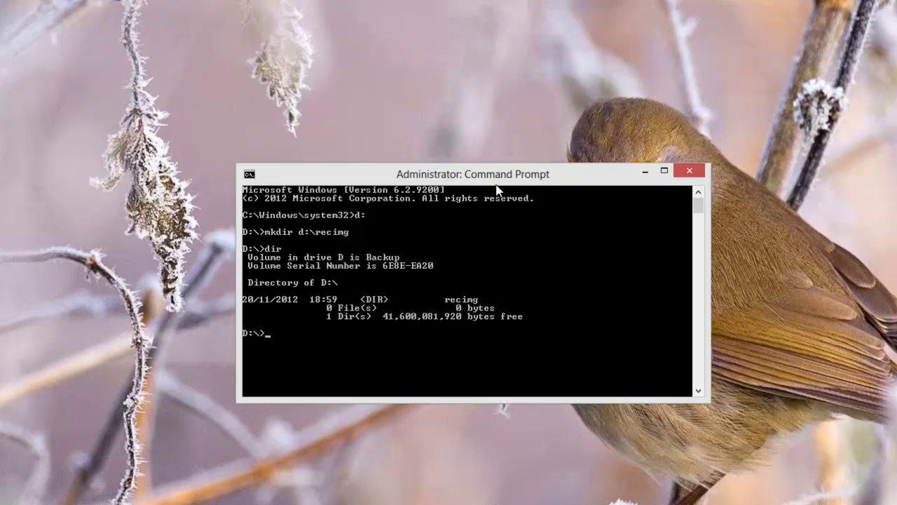
# Run recimg -createimage d:\recimg, fixing the misspelled 'creatimage' option.
pyautogui.moveTo(493, 179); pyautogui.dragTo(497, 73)
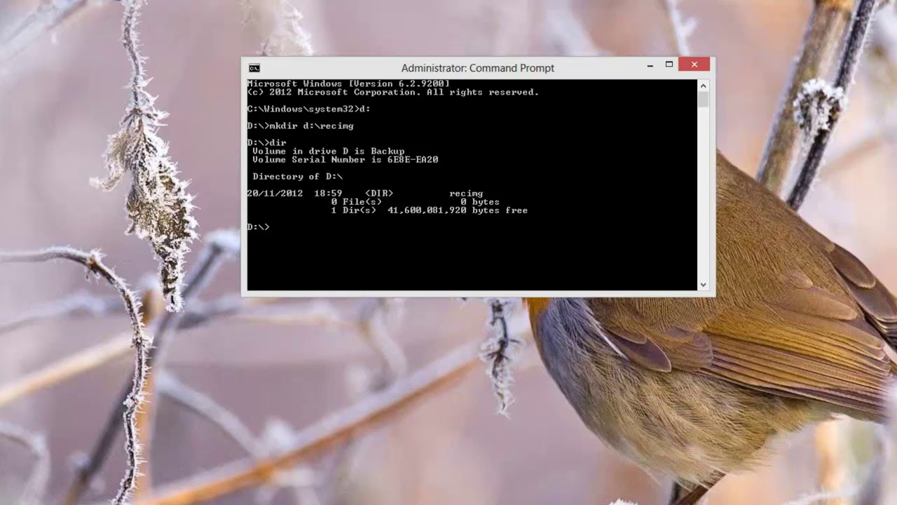
pyautogui.write('recimg')
pyautogui.write('-creatimage')
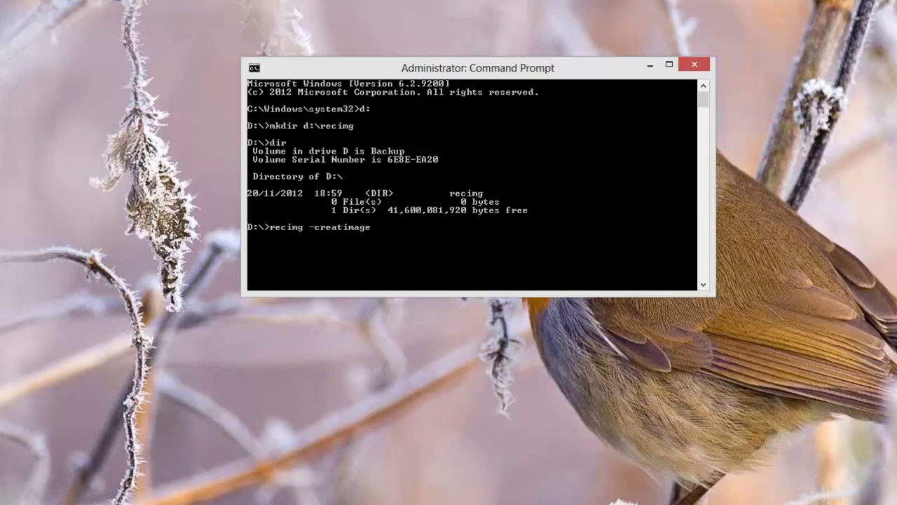
pyautogui.write(' d:\recimg')
pyautogui.press('Return')
pyautogui.moveTo(476, 67); pyautogui.dragTo(412, 23)
pyautogui.moveTo(638, 84); pyautogui.dragTo(643, 61)
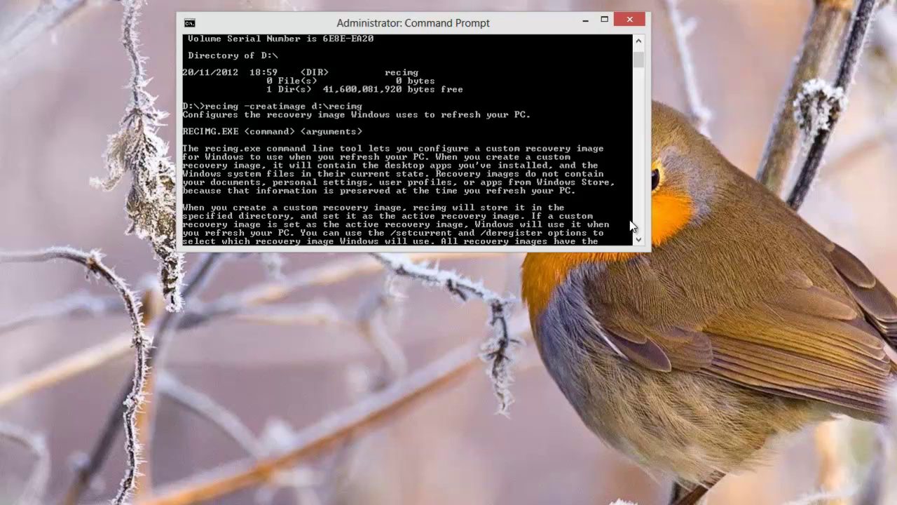
pyautogui.press('Up')
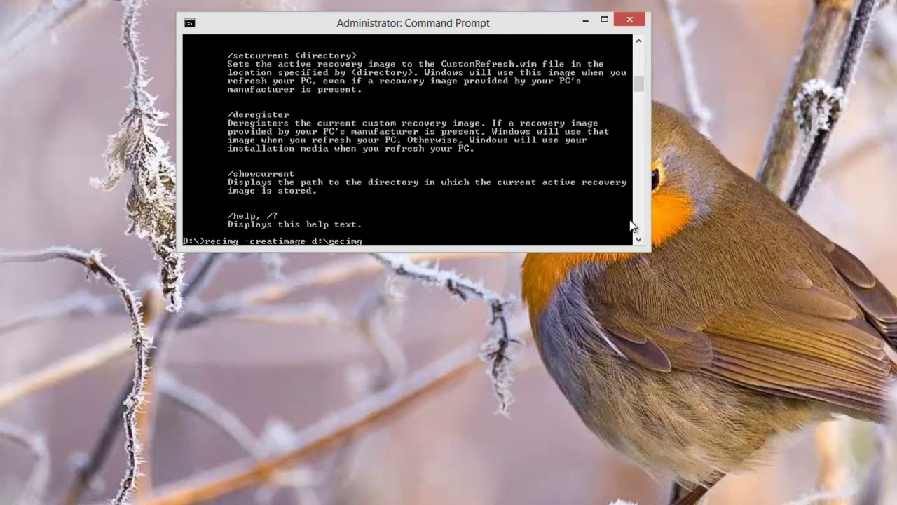
pyautogui.write('e')
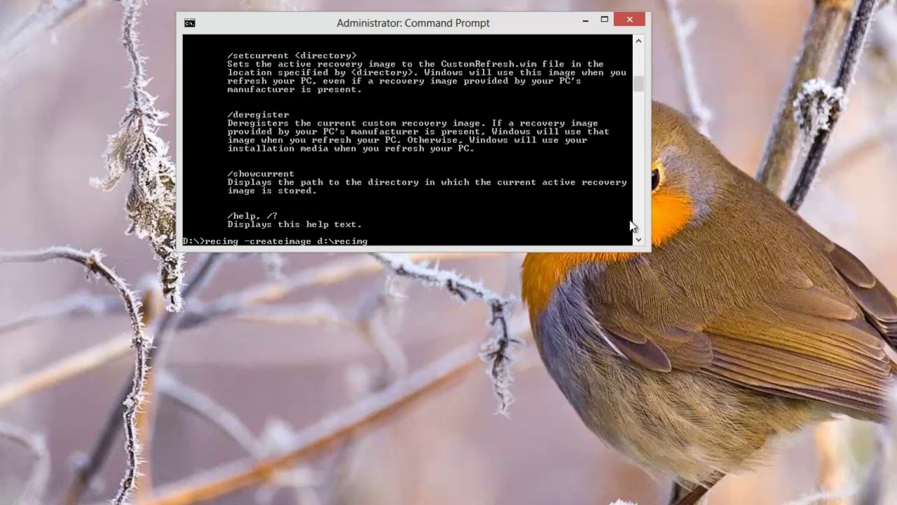
pyautogui.press('Return')
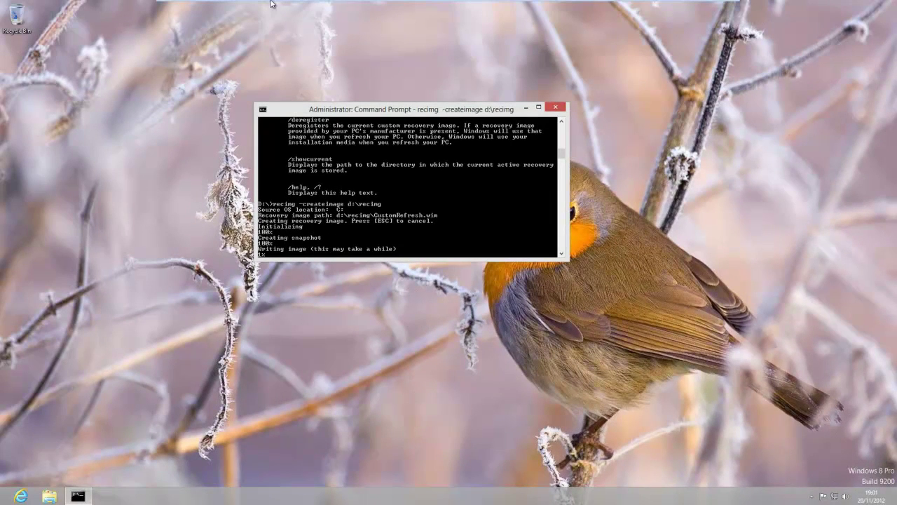
# Leave full-screen mode and wait for recimg to finish writing and registering CustomRefresh.wim.
pyautogui.moveTo(245, 7)
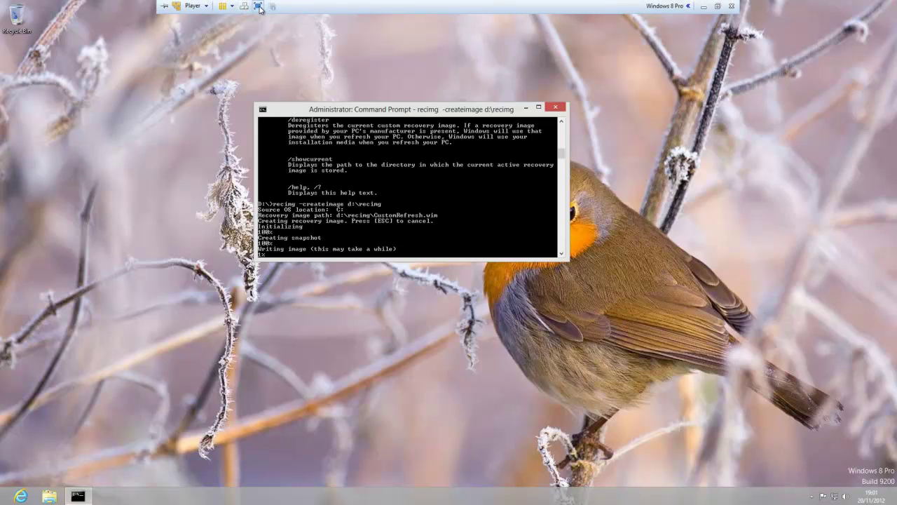
pyautogui.click(259, 4)
pyautogui.moveTo(509, 14)
pyautogui.mouseDown()
pyautogui.moveTo(518, 13)
pyautogui.moveTo(510, 12)
pyautogui.mouseUp()
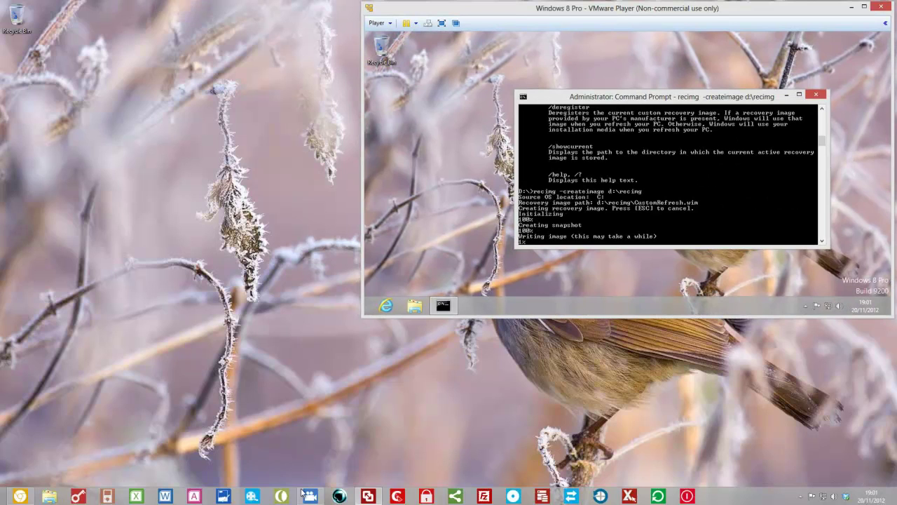
pyautogui.moveTo(310, 495)
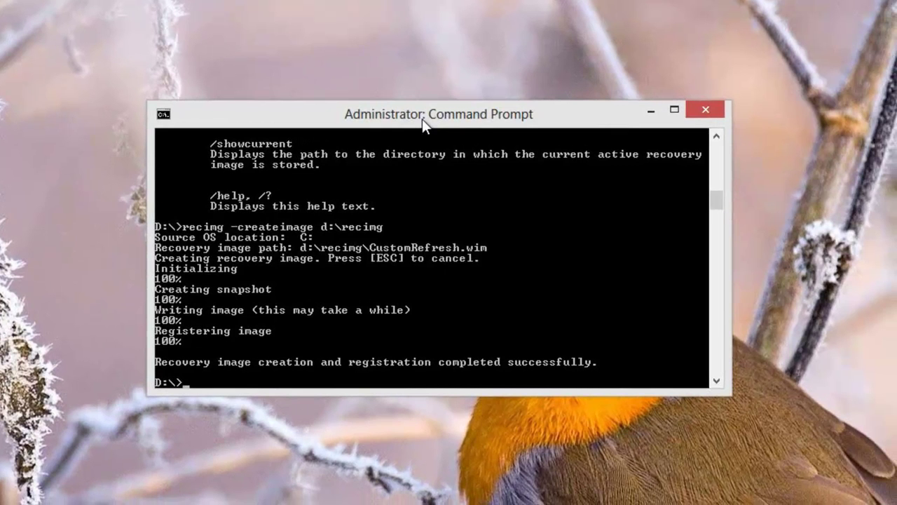
# Run recimg /showcurrent to show the active image at harddisk1\partition1\recimg.
pyautogui.write('recimg /showcurrent')
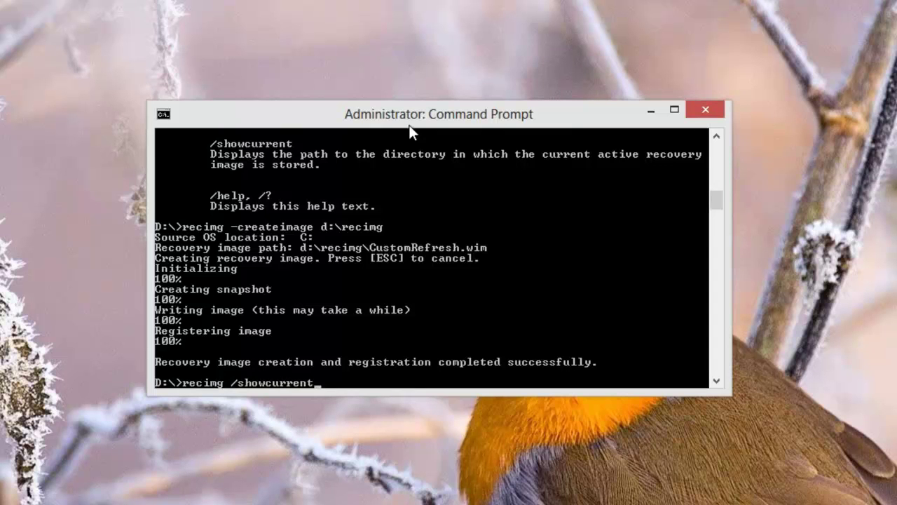
pyautogui.press('Return')
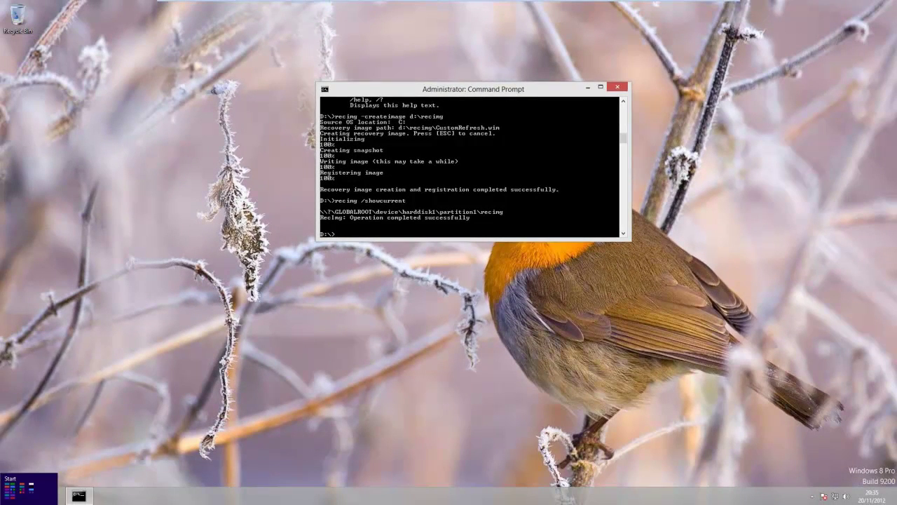
# Open Disk Management and enlarge it to inspect the 60 GB C: and 40 GB Backup (D:) disks.
pyautogui.rightClick(4, 501)
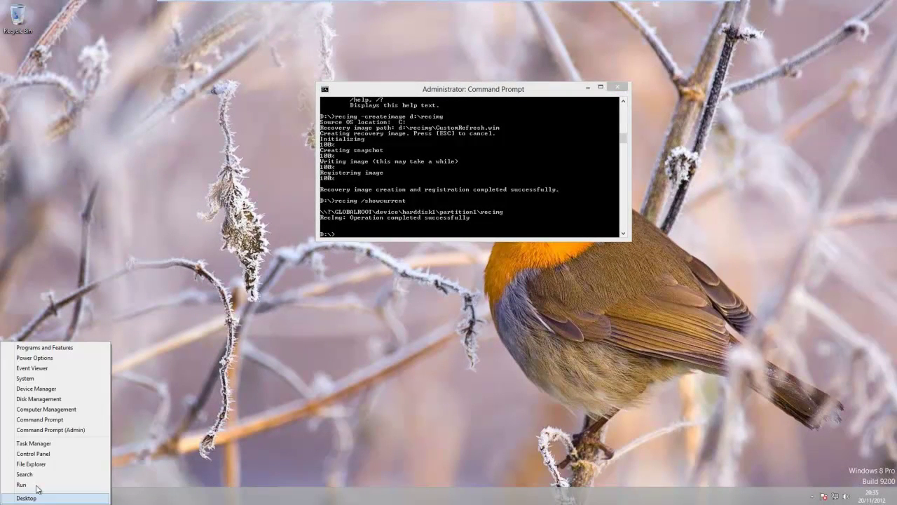
pyautogui.click(39, 399)
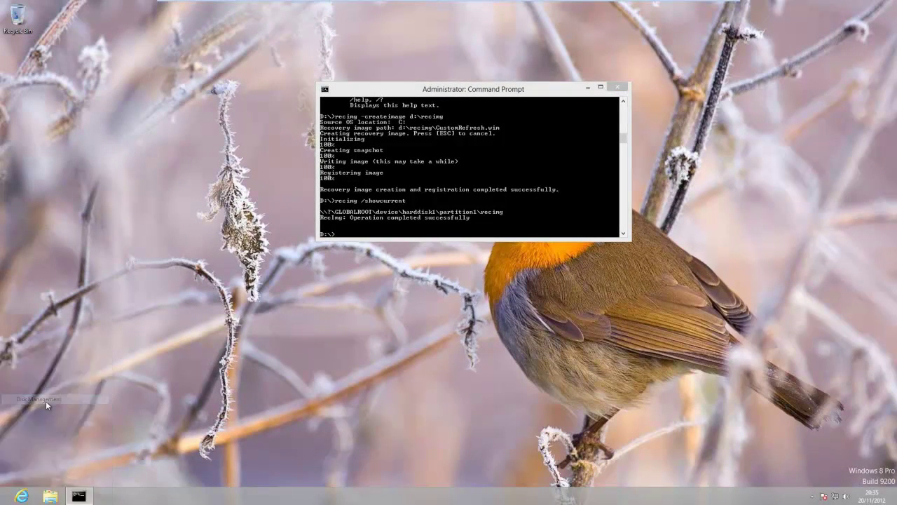
pyautogui.moveTo(489, 92); pyautogui.dragTo(734, 35)
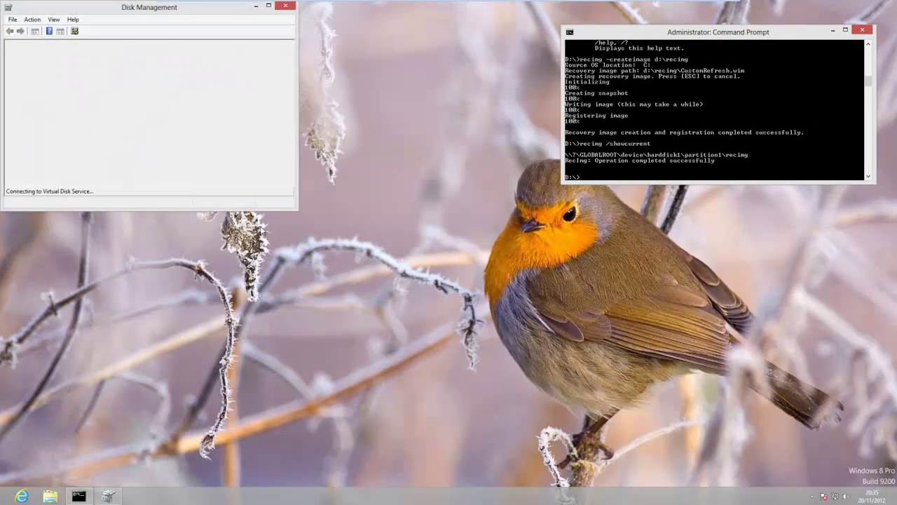
pyautogui.click(215, 17)
pyautogui.moveTo(215, 17); pyautogui.dragTo(227, 23)
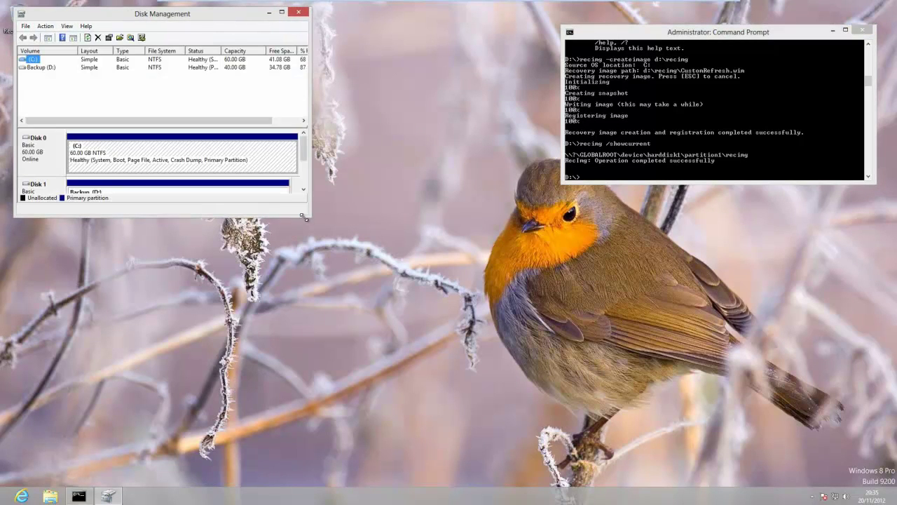
pyautogui.moveTo(311, 217); pyautogui.dragTo(439, 302)
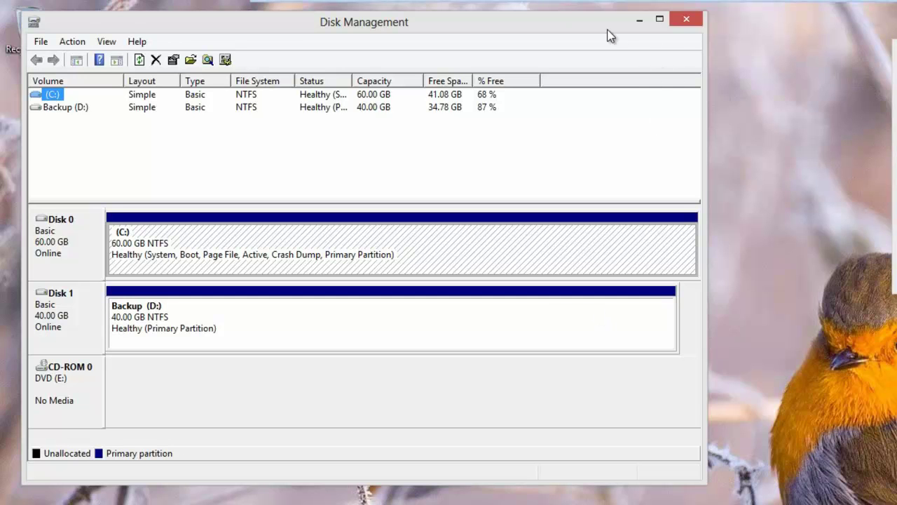
pyautogui.moveTo(603, 28); pyautogui.dragTo(591, 21)
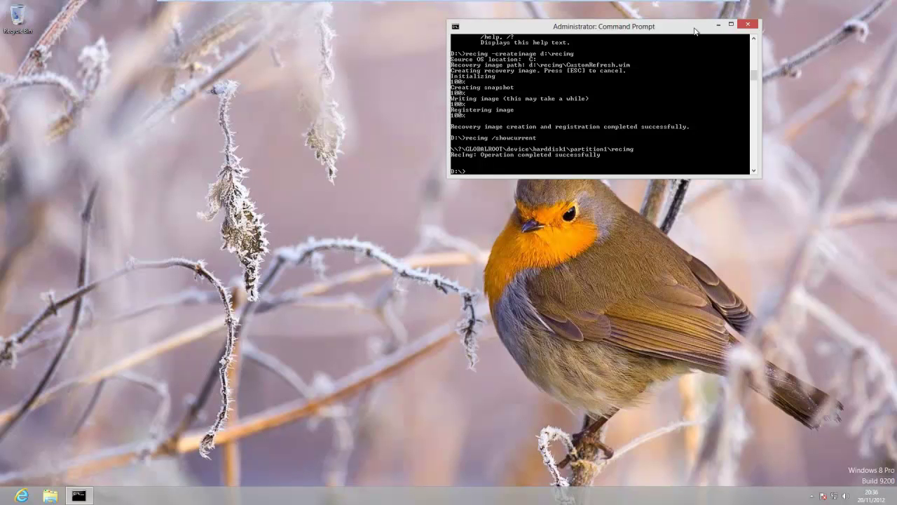
# Edit the recalled command into recimg /? to list the /setcurrent, /deregister and /showcurrent options.
pyautogui.moveTo(695, 31); pyautogui.dragTo(696, 40)
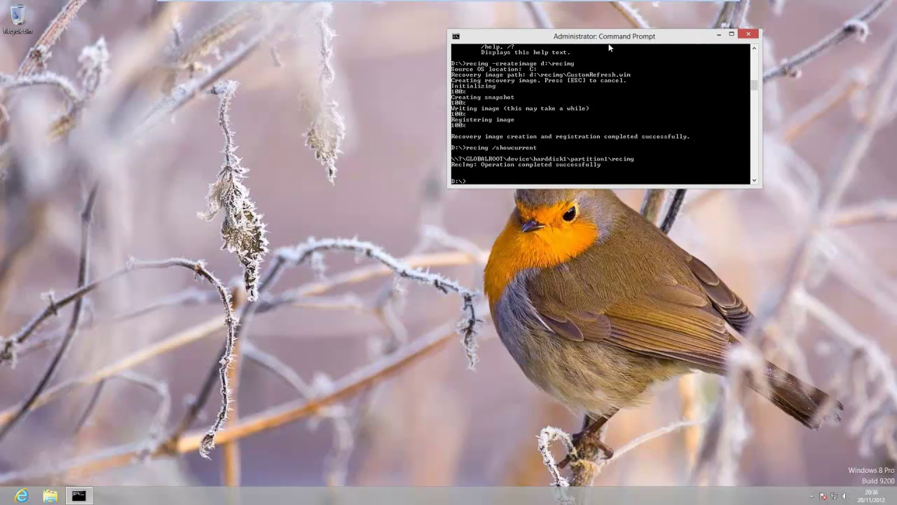
pyautogui.moveTo(609, 41); pyautogui.dragTo(609, 45)
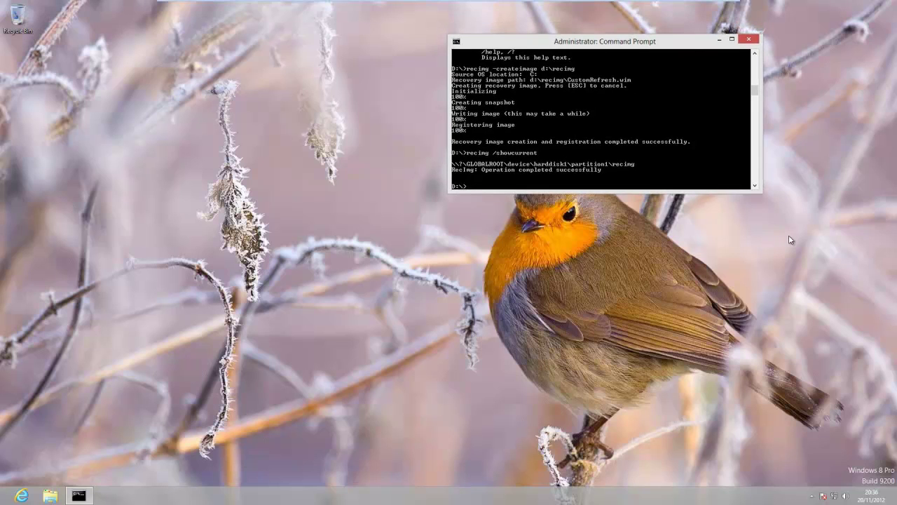
pyautogui.press('Up')
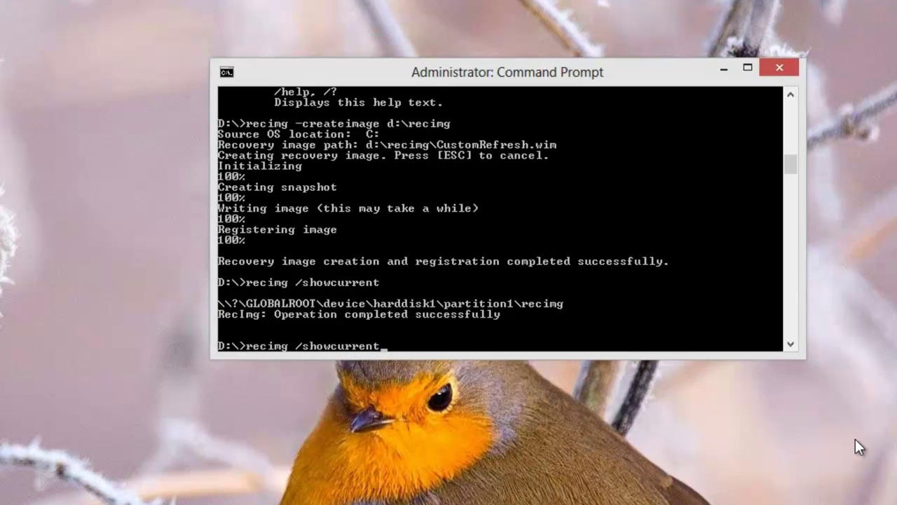
pyautogui.press('BackSpace')
pyautogui.press('BackSpace')
pyautogui.press('BackSpace')
pyautogui.press('BackSpace')
pyautogui.press('BackSpace')
pyautogui.press('BackSpace')
pyautogui.press('BackSpace')
pyautogui.press('BackSpace')
pyautogui.press('BackSpace')
pyautogui.press('BackSpace')
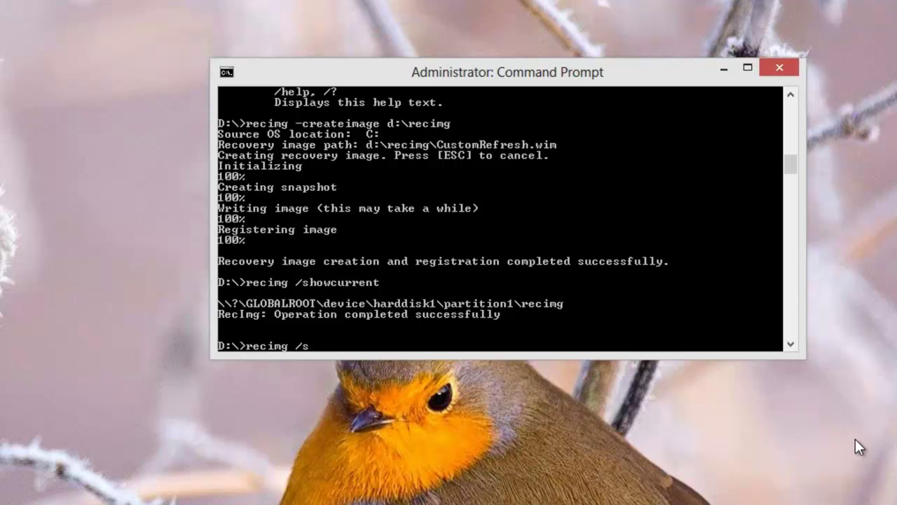
pyautogui.press('BackSpace')
pyautogui.write('?')
pyautogui.press('Return')
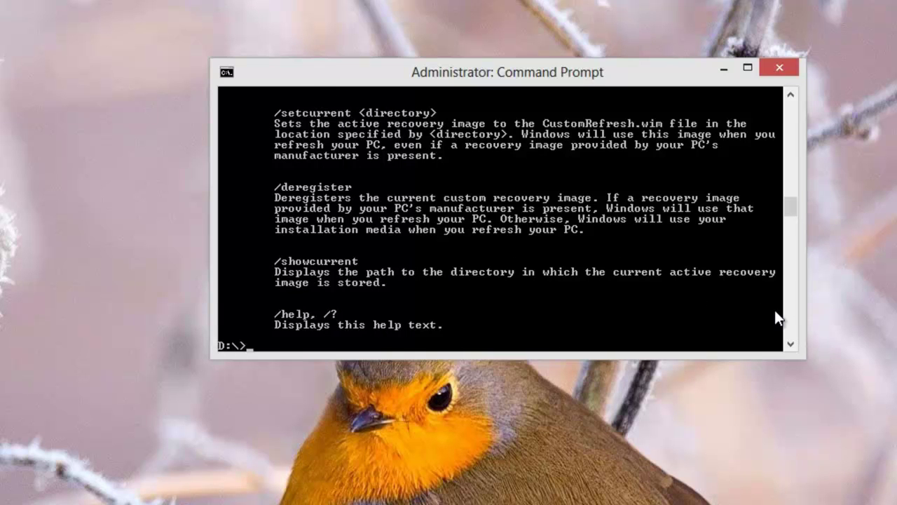
pyautogui.press('Up')
pyautogui.press('BackSpace')
pyautogui.press('BackSpace')
# Run recimg /deregister, then recimg /showcurrent to confirm no recovery image is active.
pyautogui.write('/deregister')
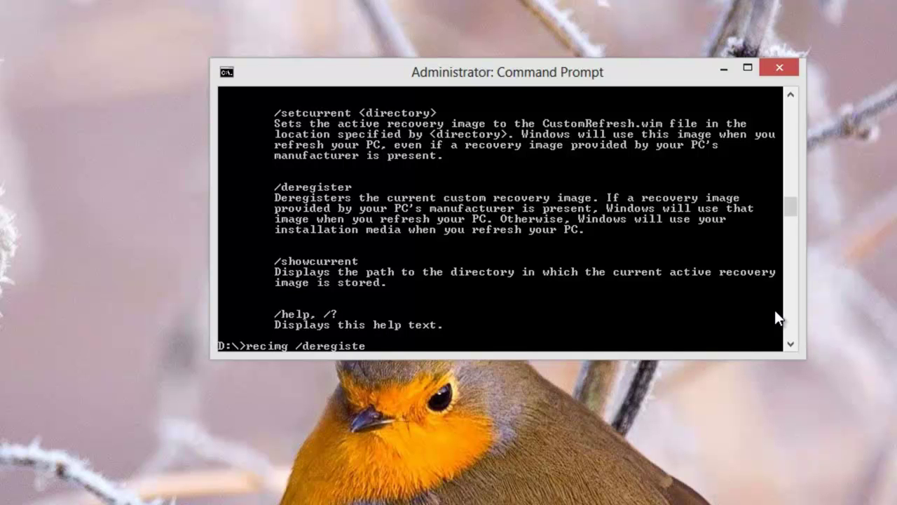
pyautogui.press('Return')
pyautogui.press('Up')
pyautogui.press('Up')
pyautogui.press('Up')
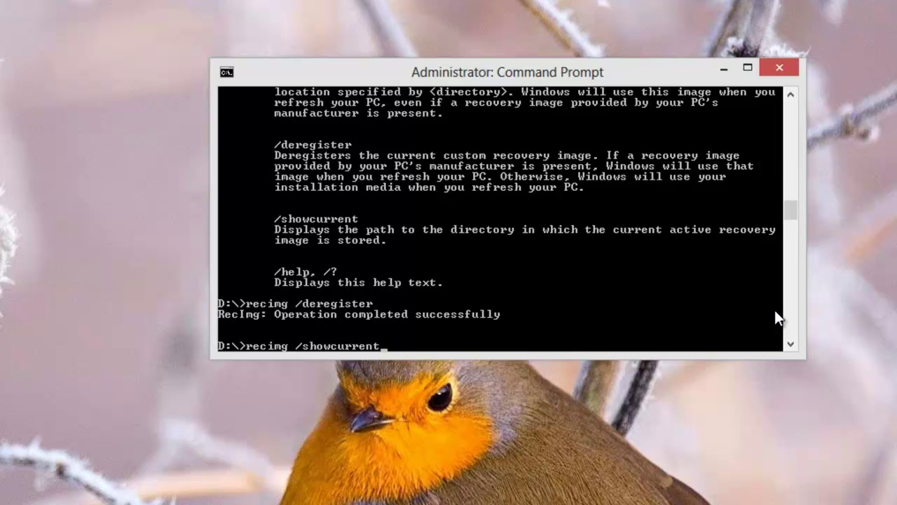
pyautogui.press('Return')
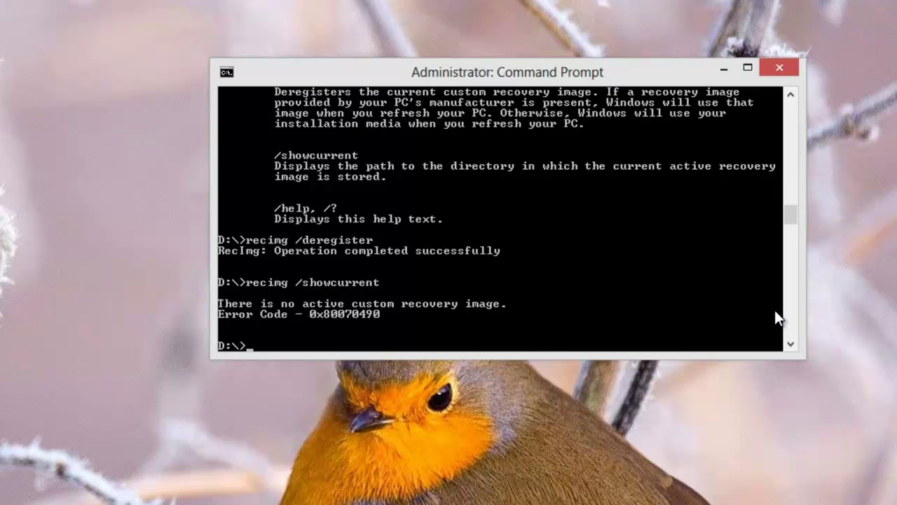
# Run recimg /setcurrent d:\recimg and recheck it with recimg /showcurrent.
pyautogui.press('Up')
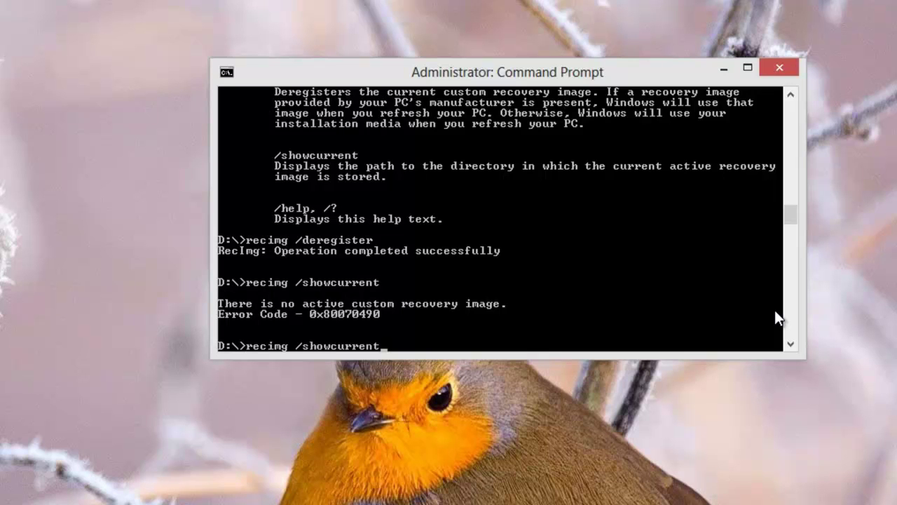
pyautogui.press('BackSpace')
pyautogui.press('BackSpace')
pyautogui.press('BackSpace')
pyautogui.press('BackSpace')
pyautogui.press('BackSpace')
pyautogui.press('BackSpace')
pyautogui.press('BackSpace')
pyautogui.press('BackSpace')
pyautogui.press('BackSpace')
pyautogui.press('BackSpace')
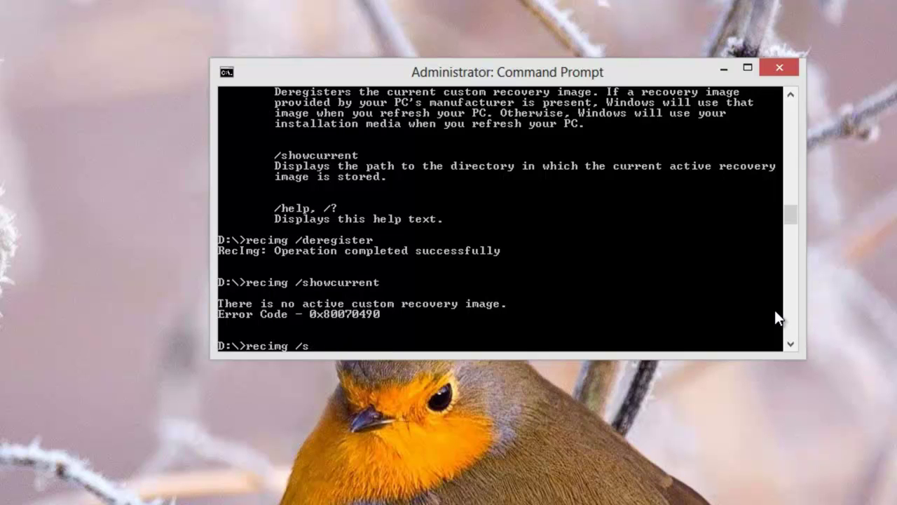
pyautogui.write('etcurrent d:')
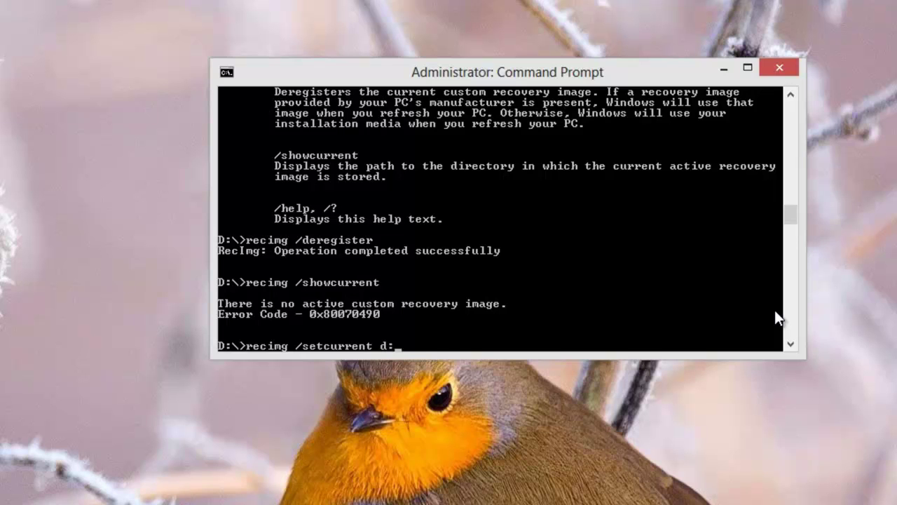
pyautogui.write('\\recimg')
pyautogui.press('Return')
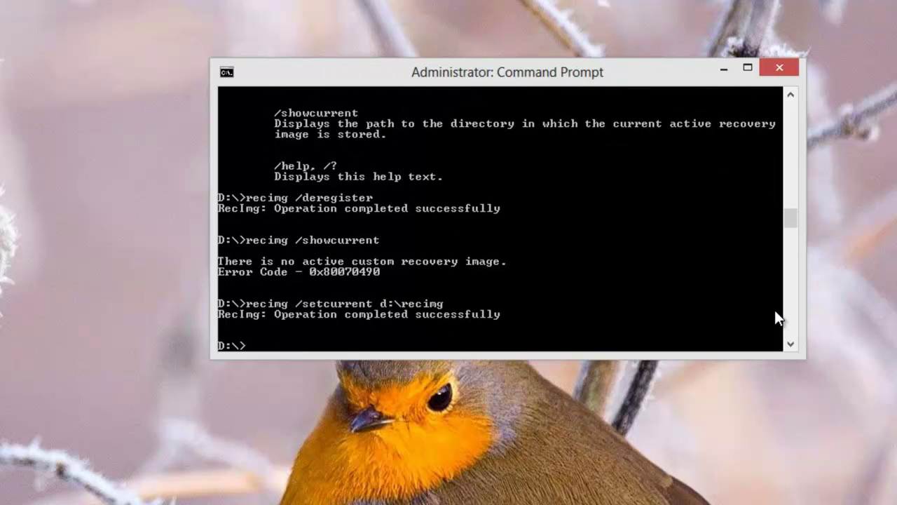
pyautogui.press('Up')
pyautogui.press('Up')
pyautogui.press('Up')
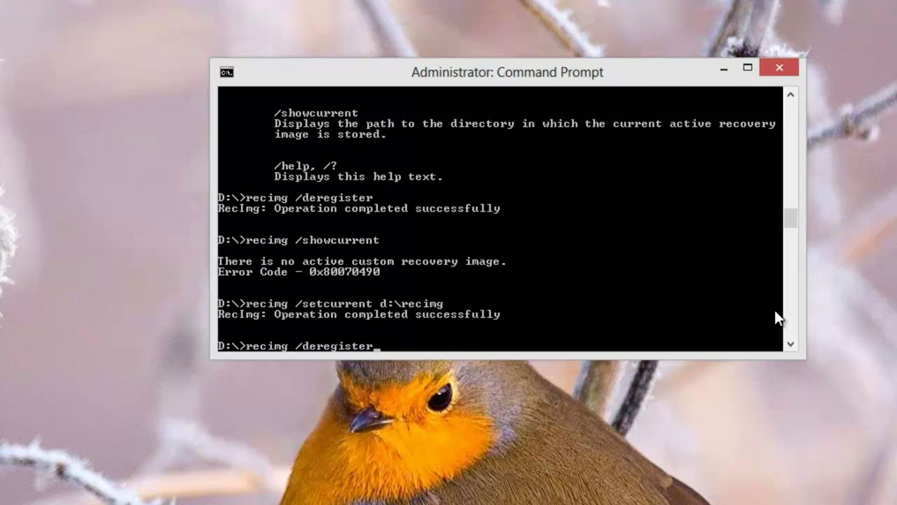
pyautogui.press('Down')
pyautogui.press('Return')
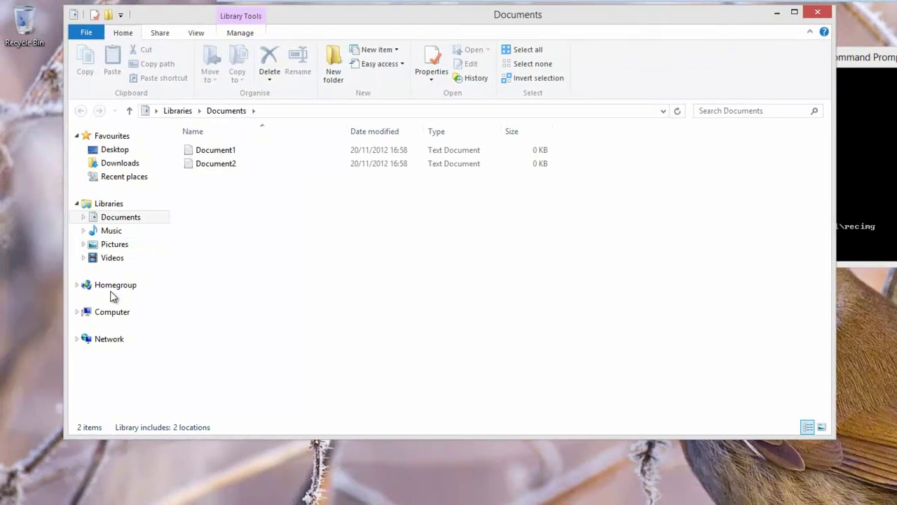
# Browse to the recimg folder on Backup (D:) to show the CustomRefresh.wim file.
pyautogui.click(118, 312)
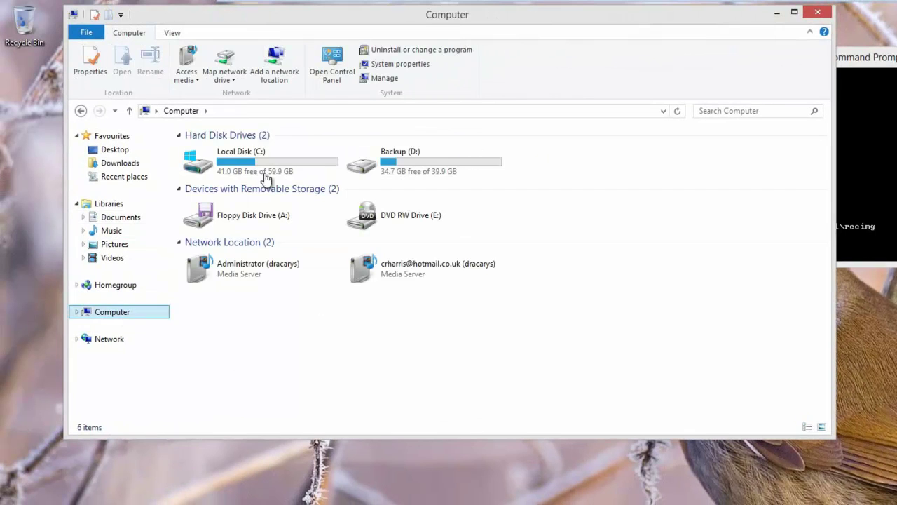
pyautogui.doubleClick(382, 168)
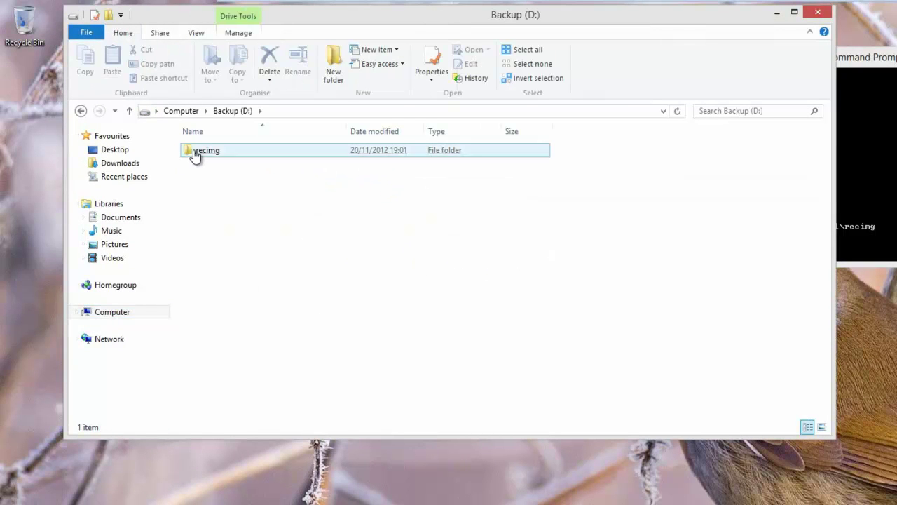
pyautogui.doubleClick(197, 151)
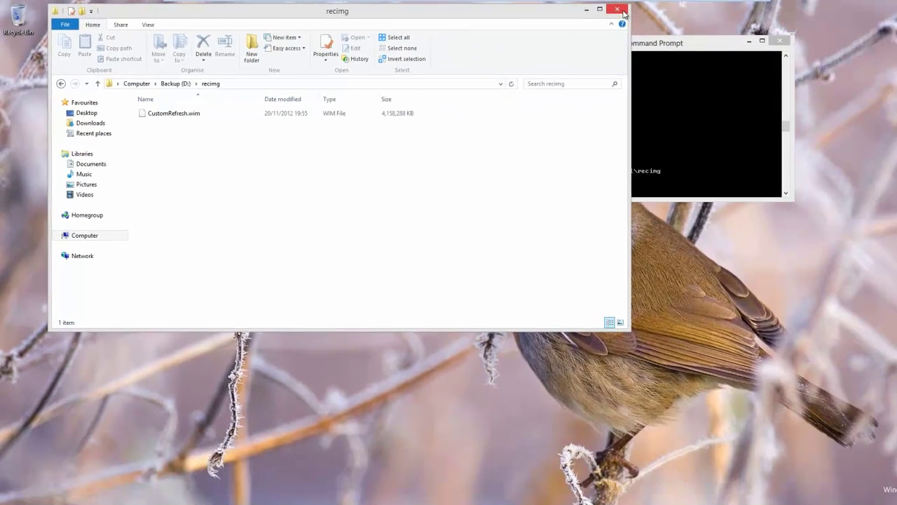
# Close the File Explorer window and move the Command Prompt window aside.
pyautogui.click(622, 13)
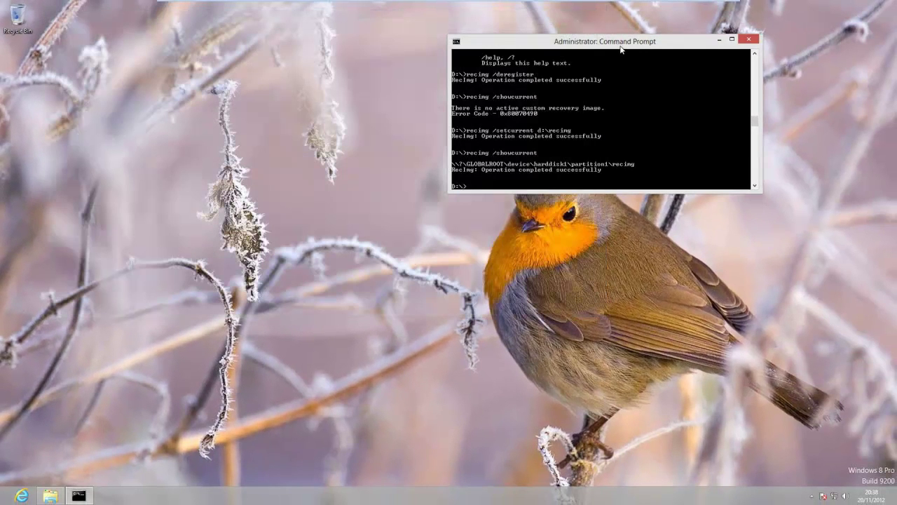
pyautogui.moveTo(673, 42); pyautogui.dragTo(713, 57)
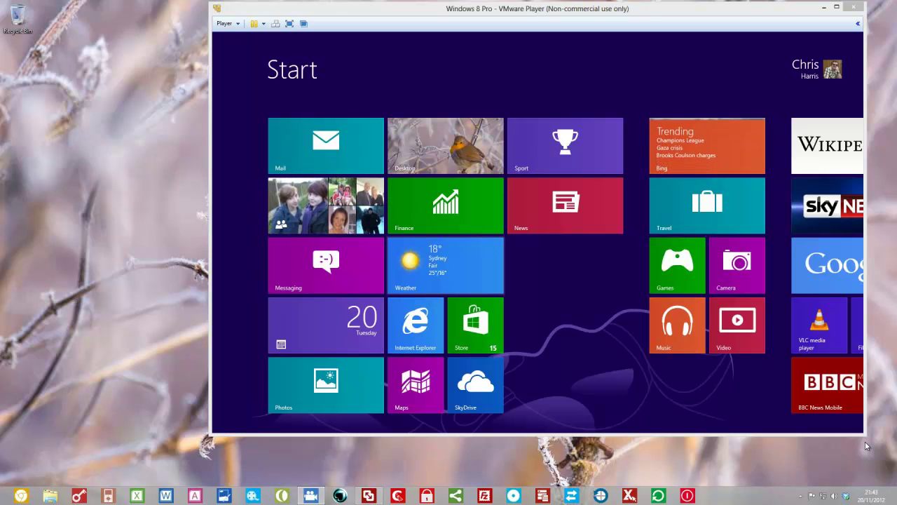
# Switch the Windows 8 virtual machine to full screen in VMware Player.
pyautogui.click(289, 23)
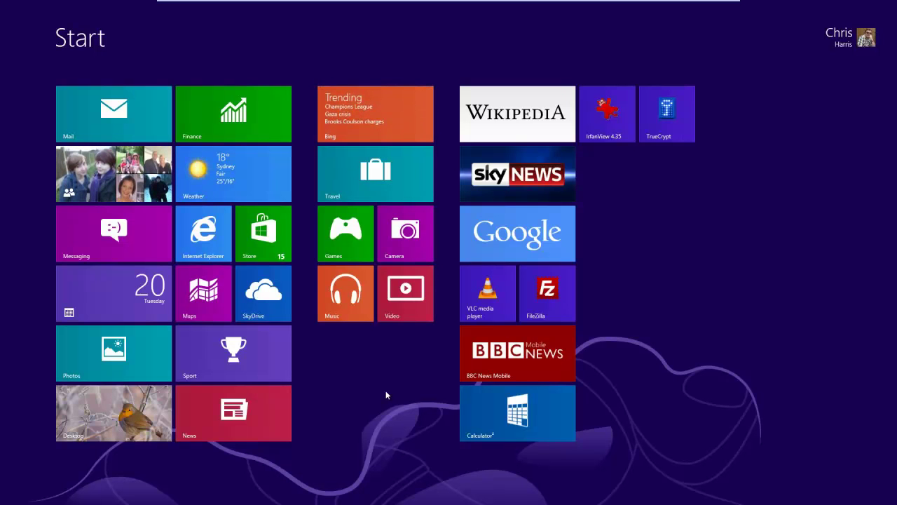
# From the desktop, browse File Explorer's Documents and Pictures libraries to confirm they were kept.
pyautogui.click(107, 397)
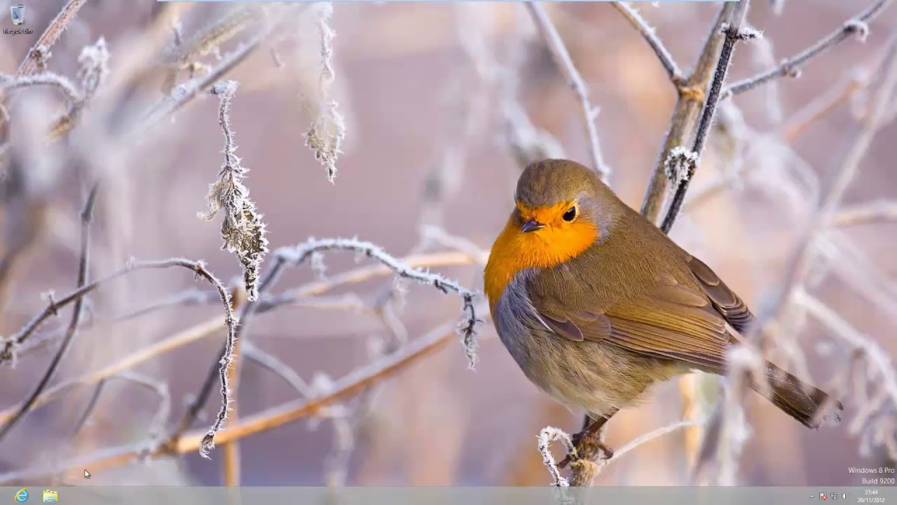
pyautogui.click(51, 496)
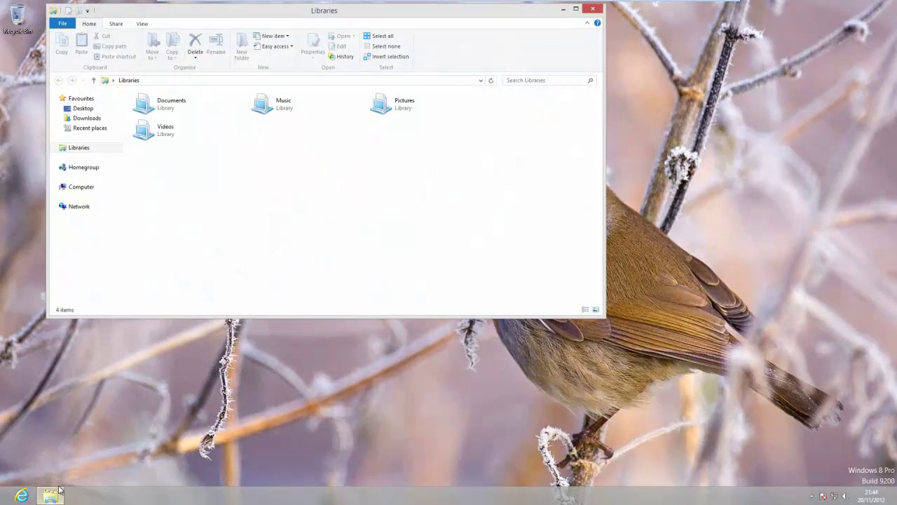
pyautogui.click(89, 159)
pyautogui.click(91, 179)
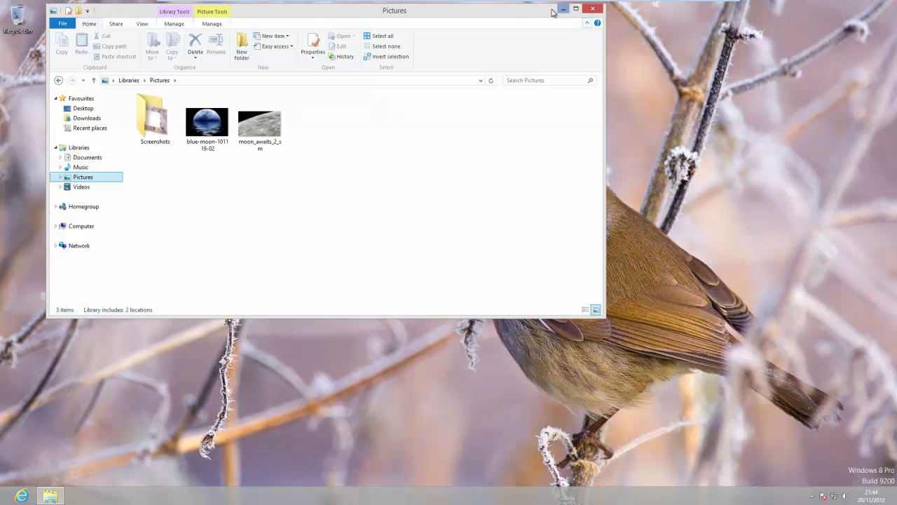
pyautogui.moveTo(561, 10); pyautogui.dragTo(572, 14)
pyautogui.click(604, 15)
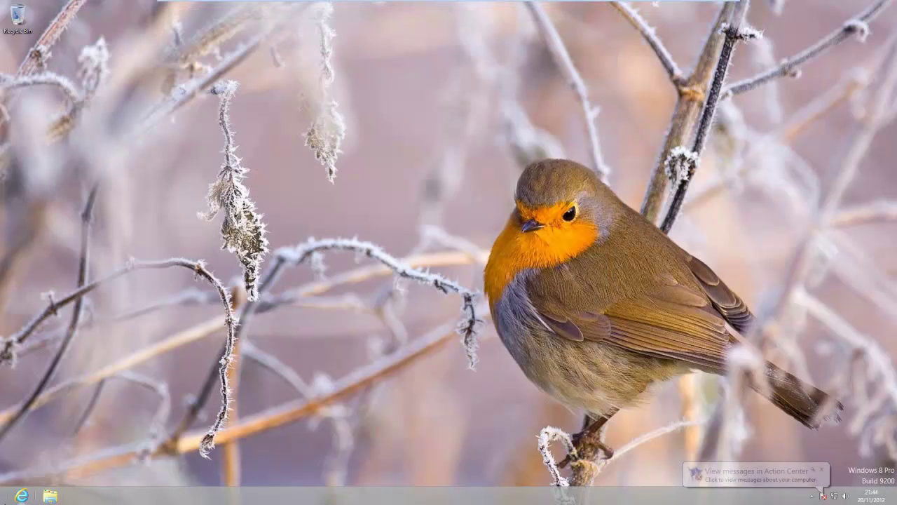
pyautogui.rightClick(2, 502)
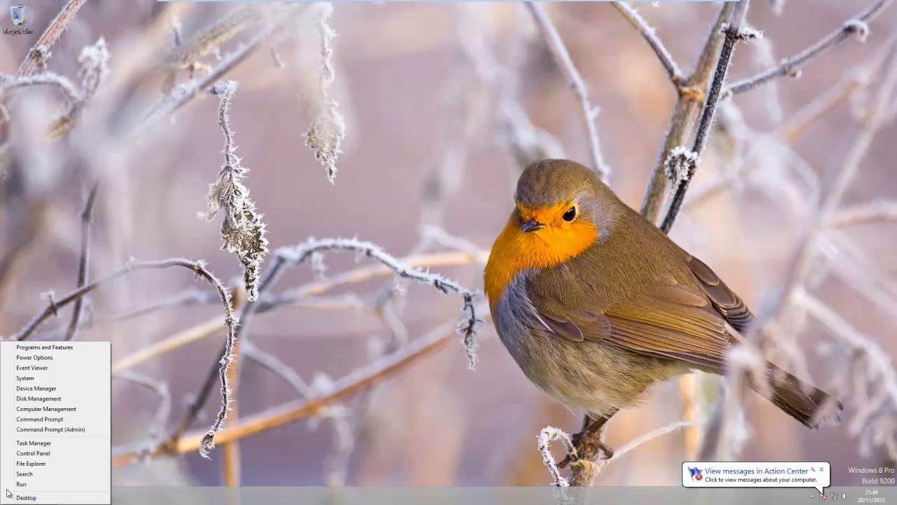
pyautogui.click(42, 453)
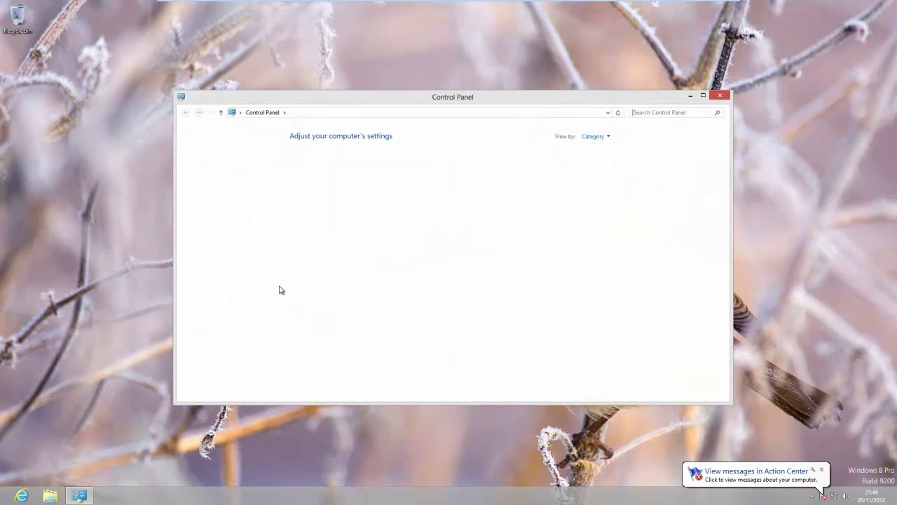
pyautogui.click(336, 269)
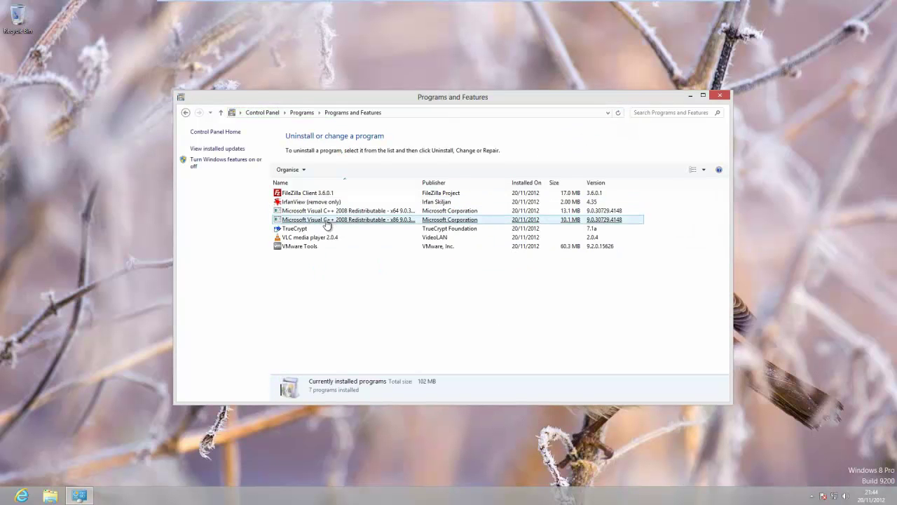
pyautogui.click(337, 239)
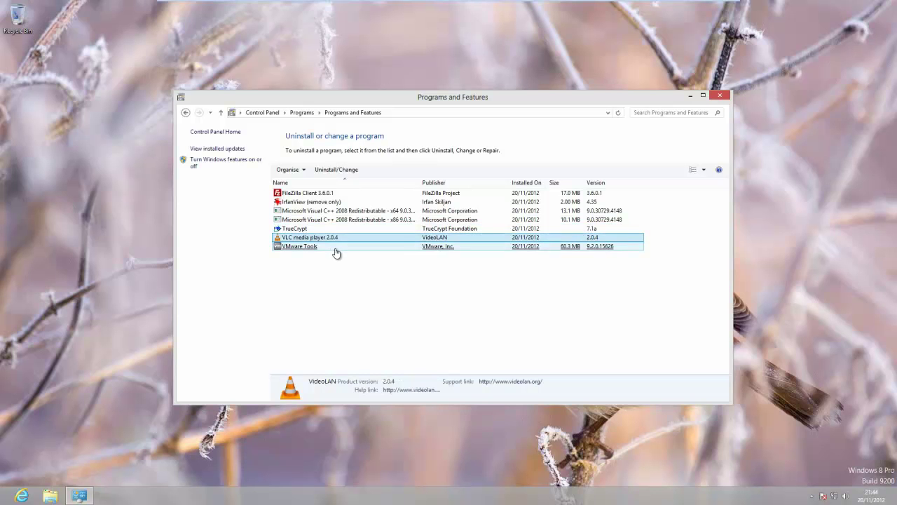
pyautogui.click(334, 248)
pyautogui.click(364, 202)
pyautogui.click(720, 96)
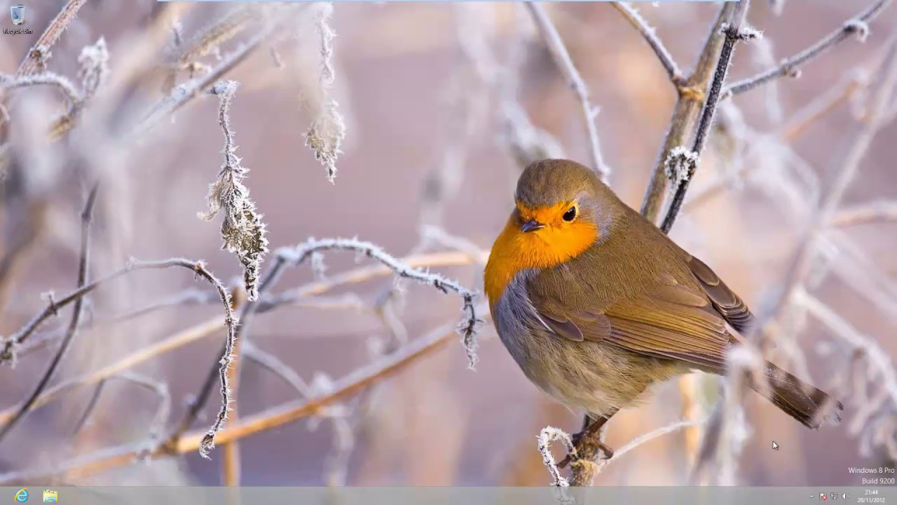
# Open PC settings from the Settings charm and scroll General to 'Refresh your PC without affecting your files'.
pyautogui.moveTo(896, 504)
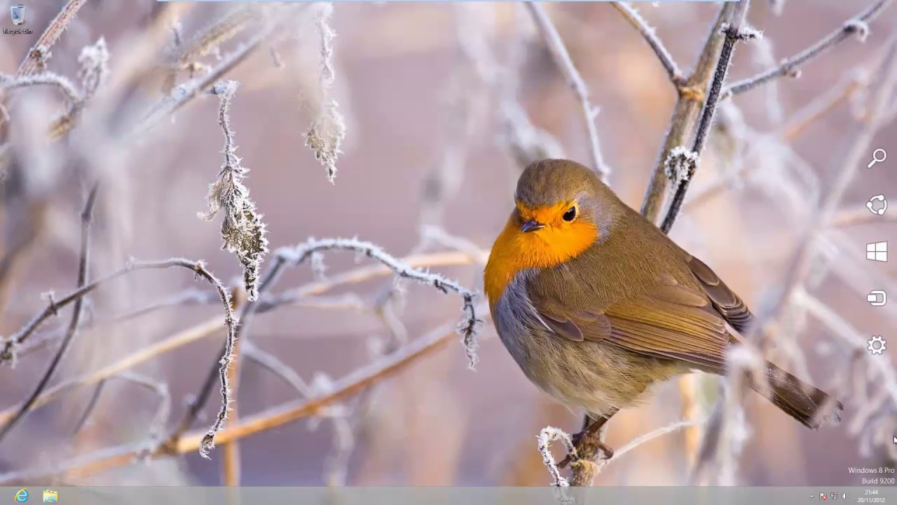
pyautogui.click(877, 348)
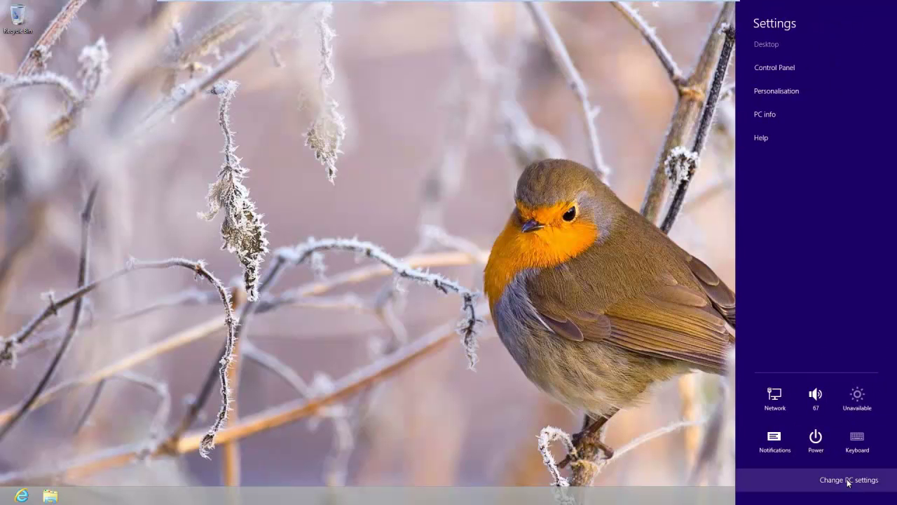
pyautogui.click(848, 481)
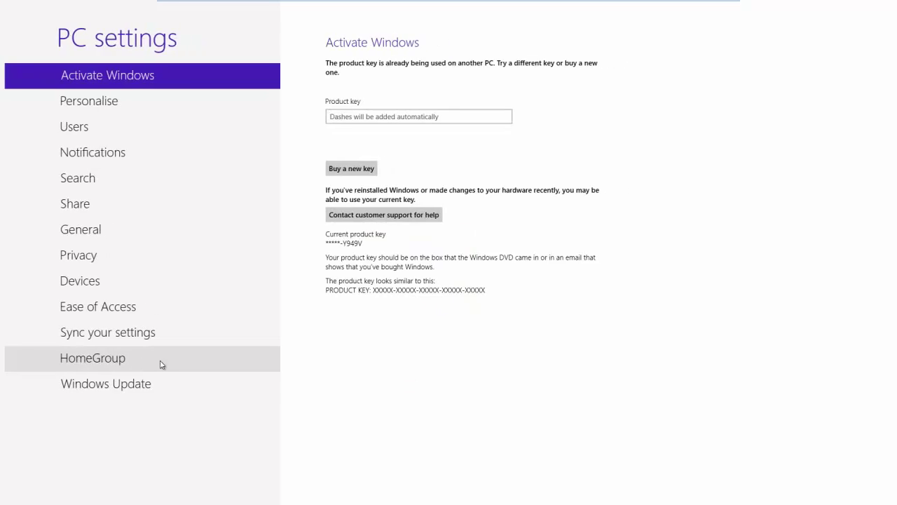
pyautogui.click(112, 237)
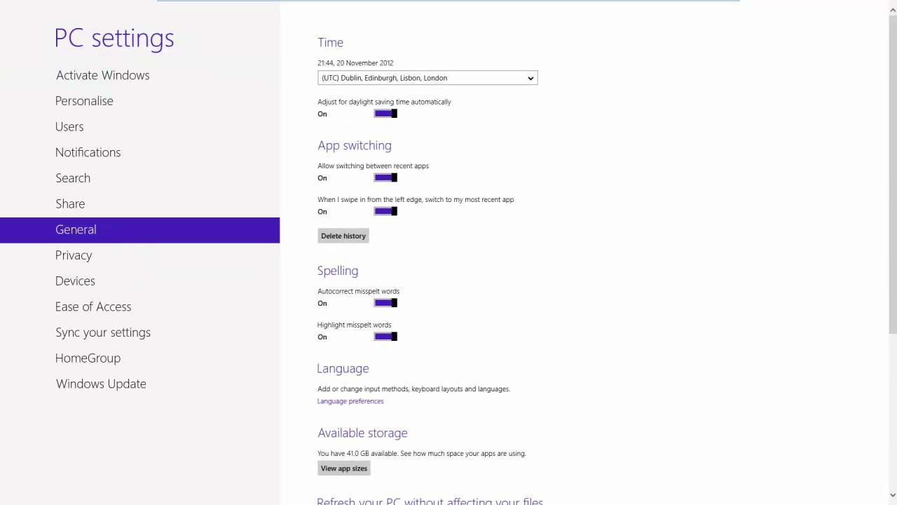
pyautogui.scroll(-5, 514, 336)
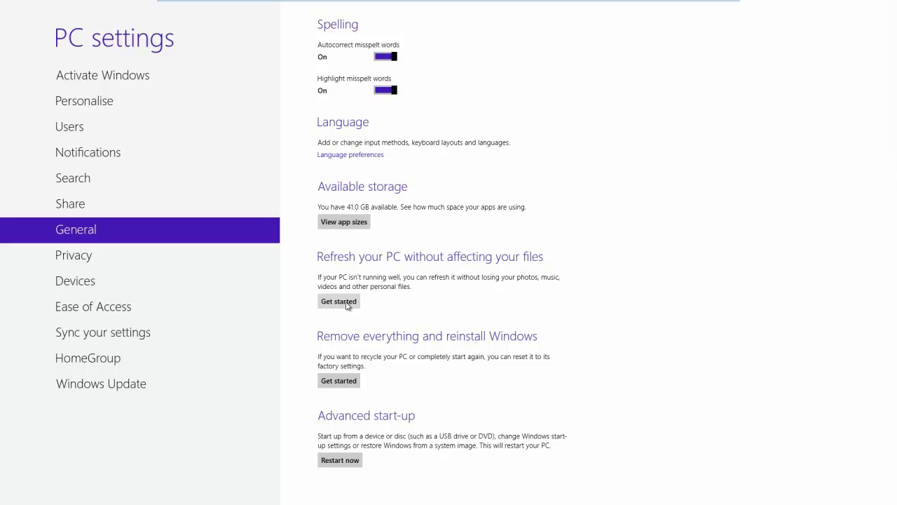
# Start 'Refresh your PC' and accept the listed changes to reach the 'Ready to refresh your PC' screen.
pyautogui.click(340, 301)
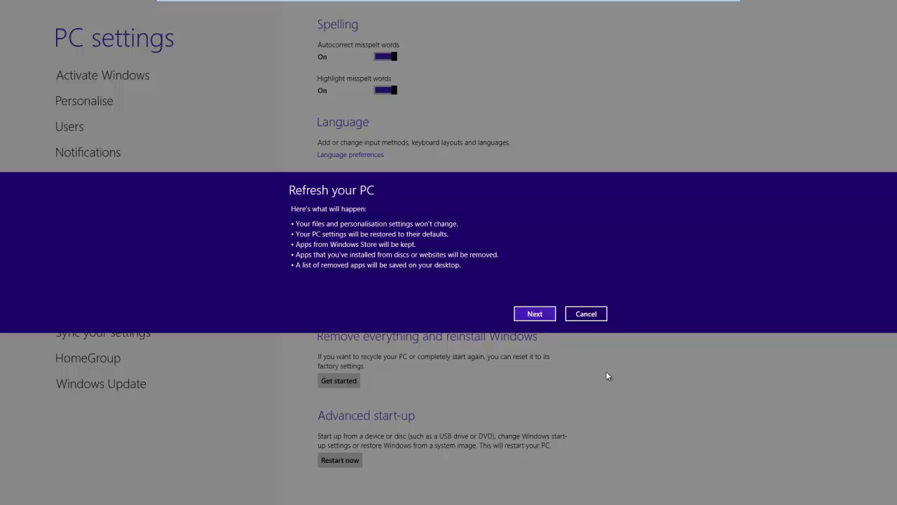
pyautogui.click(546, 316)
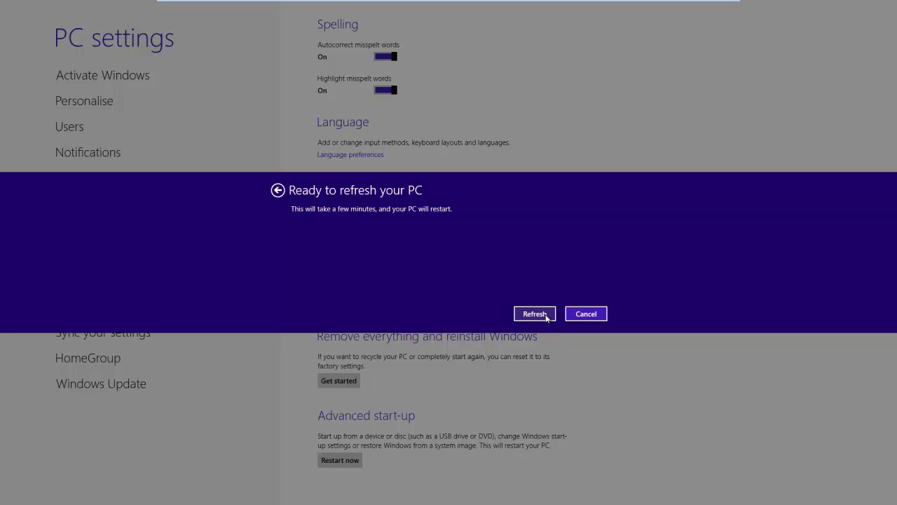
# Launch the refresh, then exit VMware full screen and move the VM window right while it restarts.
pyautogui.click(546, 317)
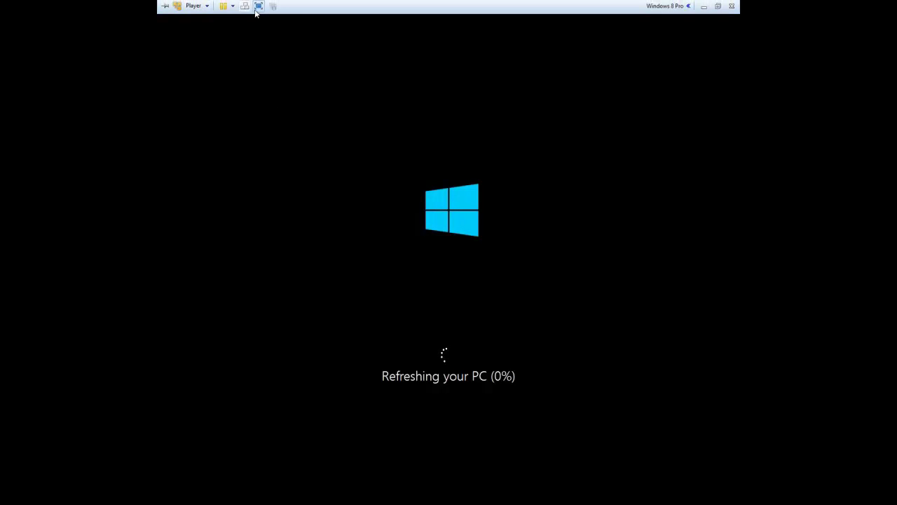
pyautogui.click(258, 6)
pyautogui.moveTo(389, 10); pyautogui.dragTo(570, 18)
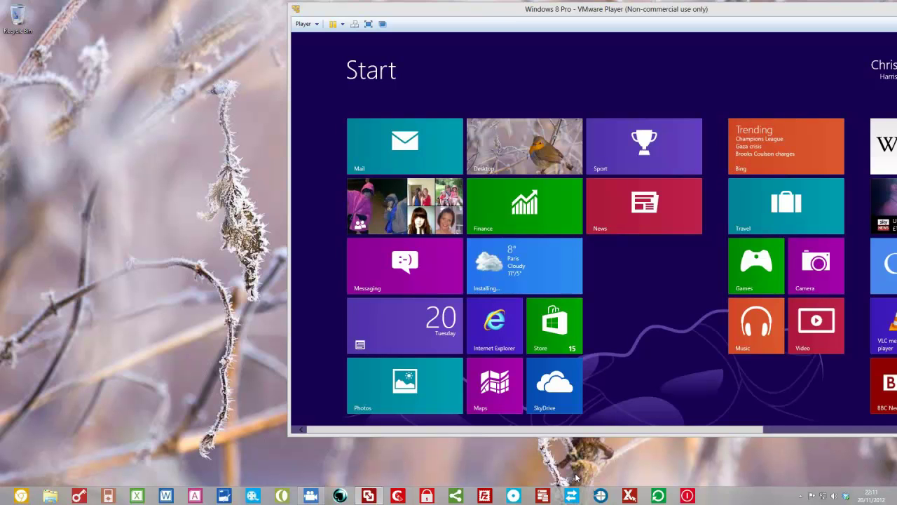
# Return the VM to full screen and go to the desktop with its new Removed Applications icon.
pyautogui.click(369, 25)
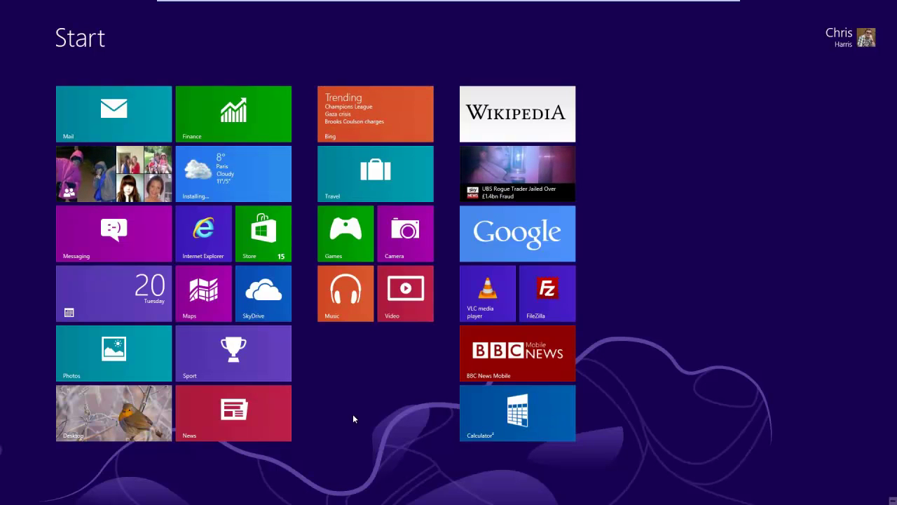
pyautogui.click(85, 414)
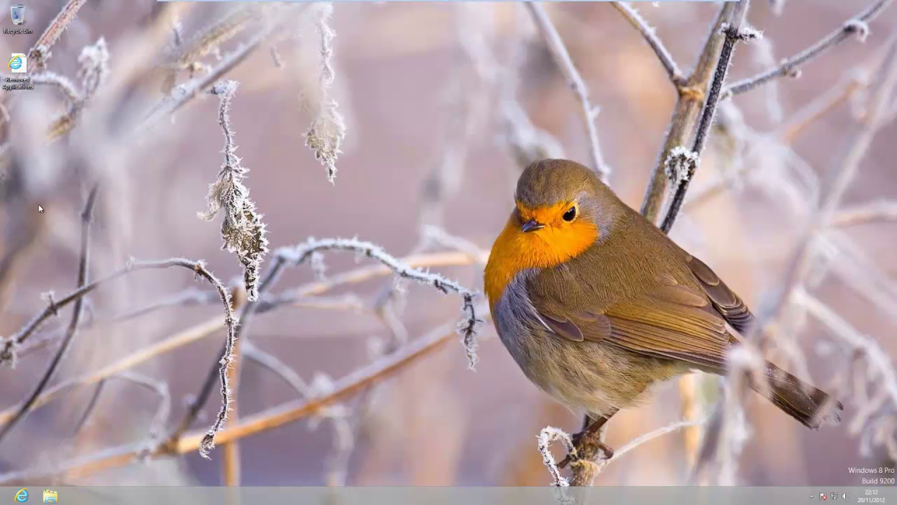
pyautogui.doubleClick(15, 67)
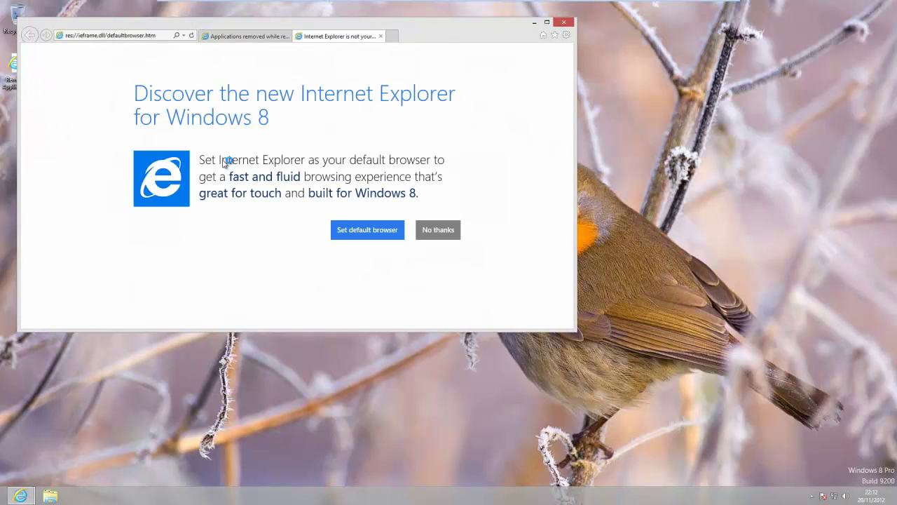
pyautogui.click(439, 234)
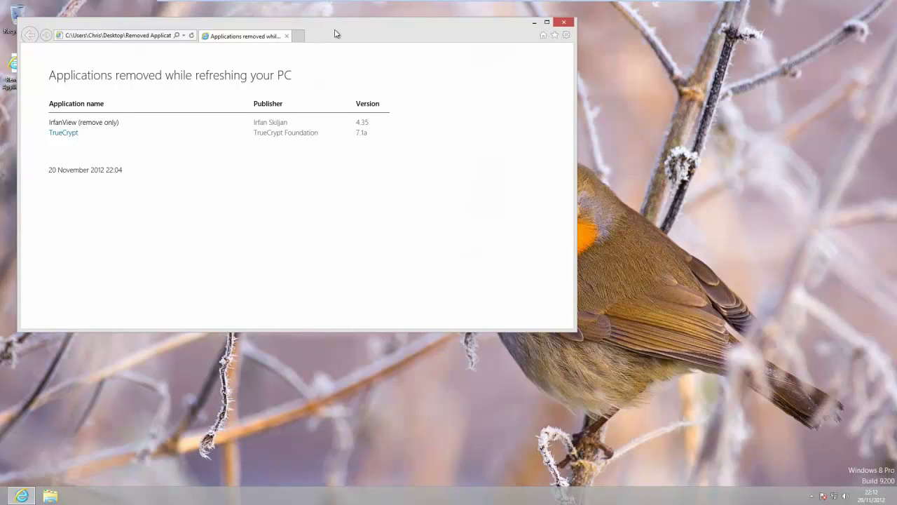
pyautogui.moveTo(333, 35); pyautogui.dragTo(366, 59)
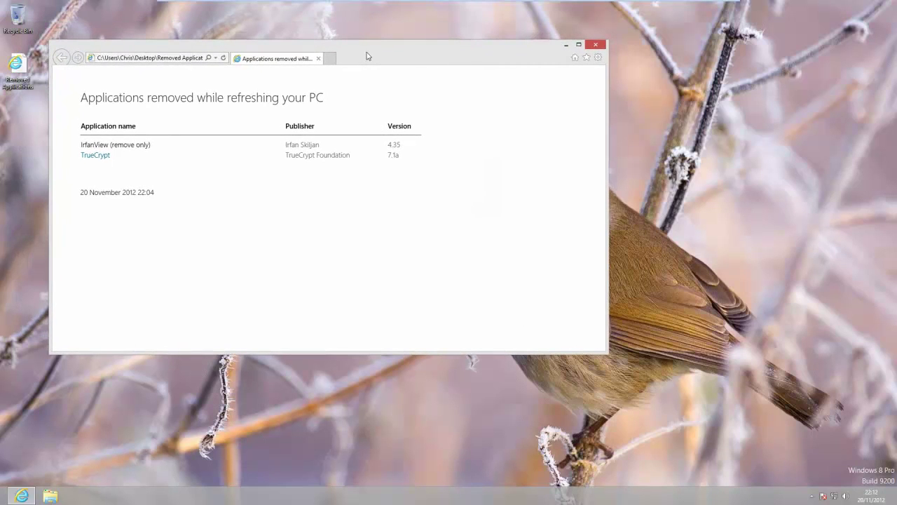
pyautogui.click(599, 47)
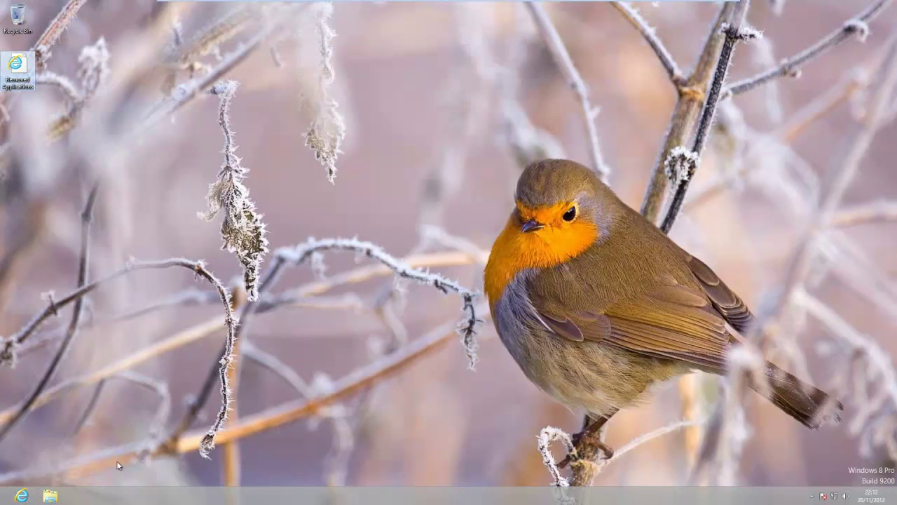
pyautogui.click(52, 495)
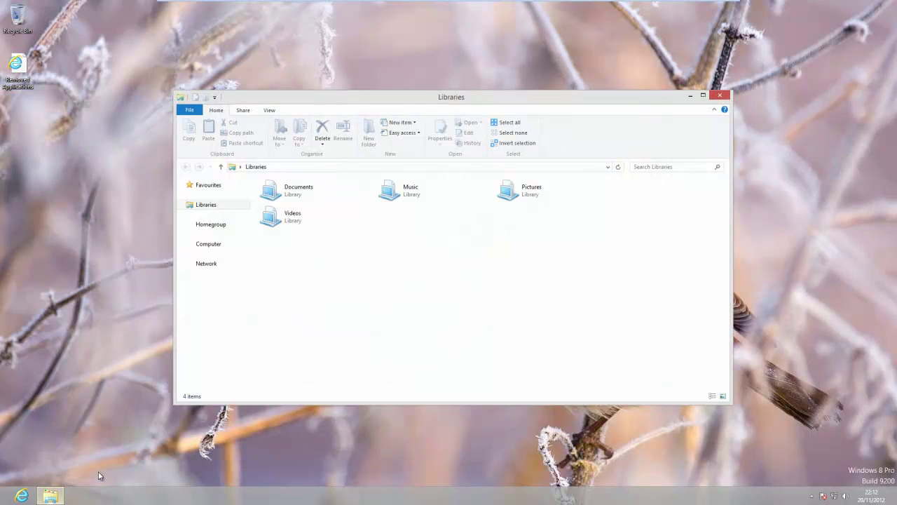
pyautogui.click(210, 244)
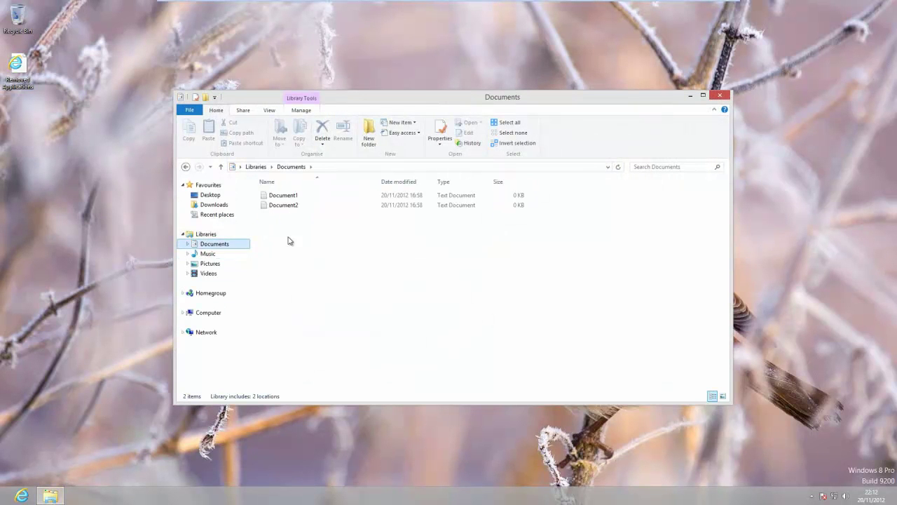
pyautogui.click(212, 265)
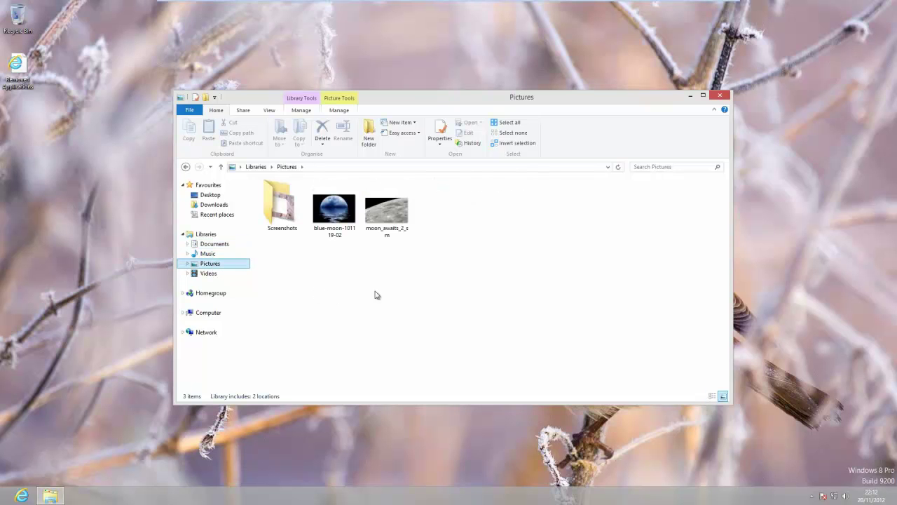
pyautogui.click(720, 95)
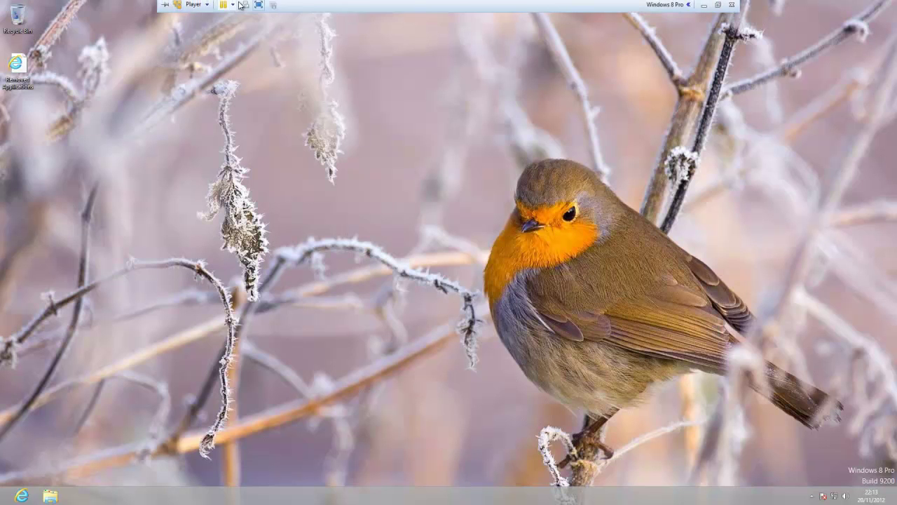
pyautogui.moveTo(320, 4)
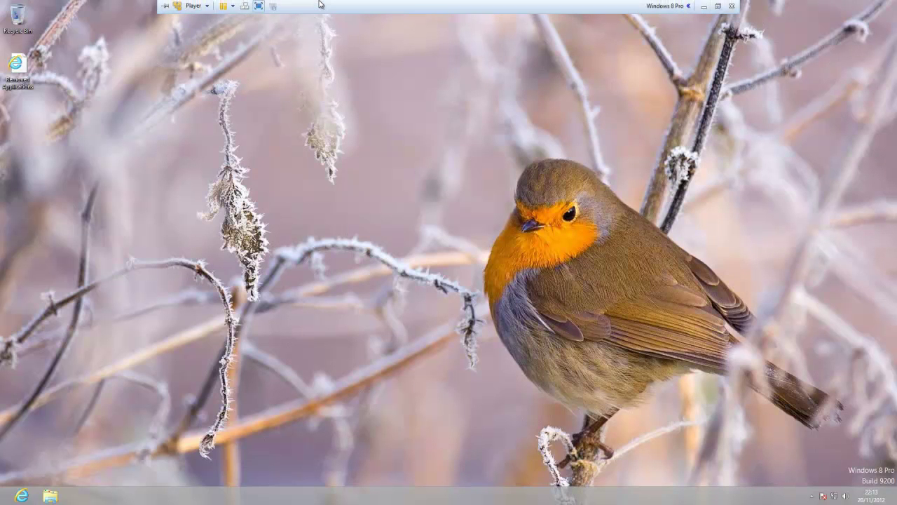